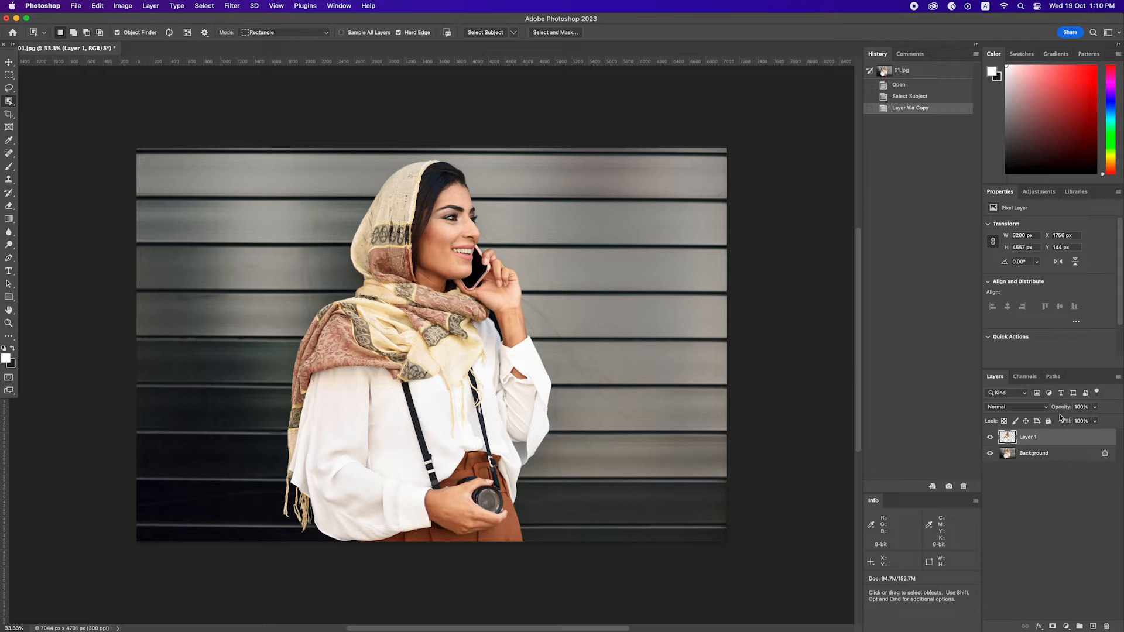
Toggle Layer 1's visibility to check the cut-out woman, and load the layer's outline as a selection.
click(990, 438)
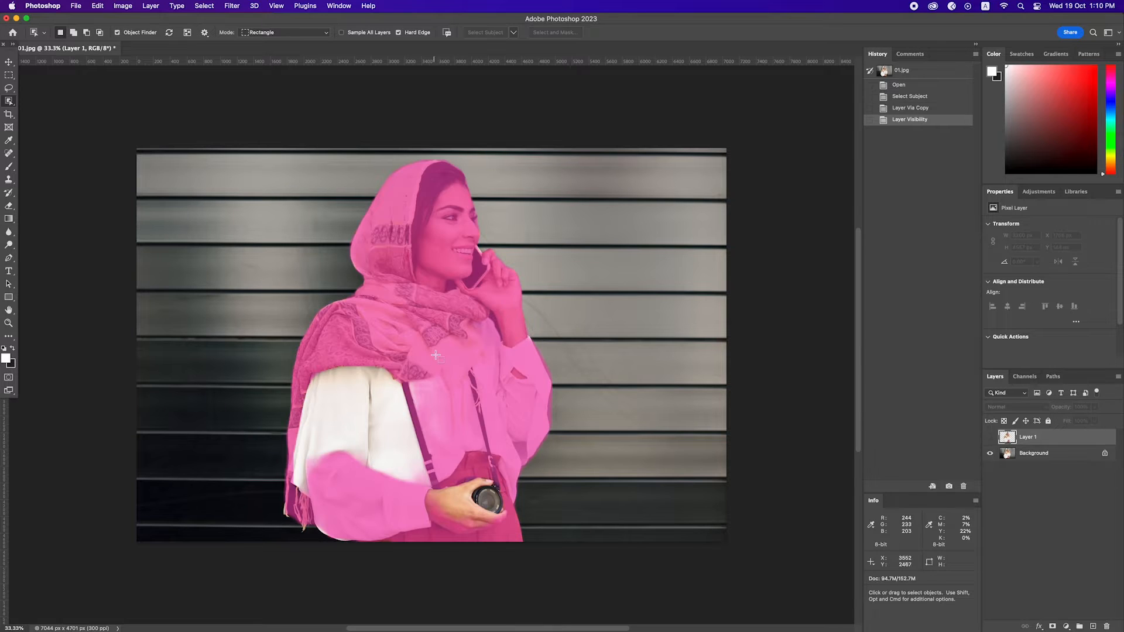
triple_click(992, 438)
super+click(1006, 440)
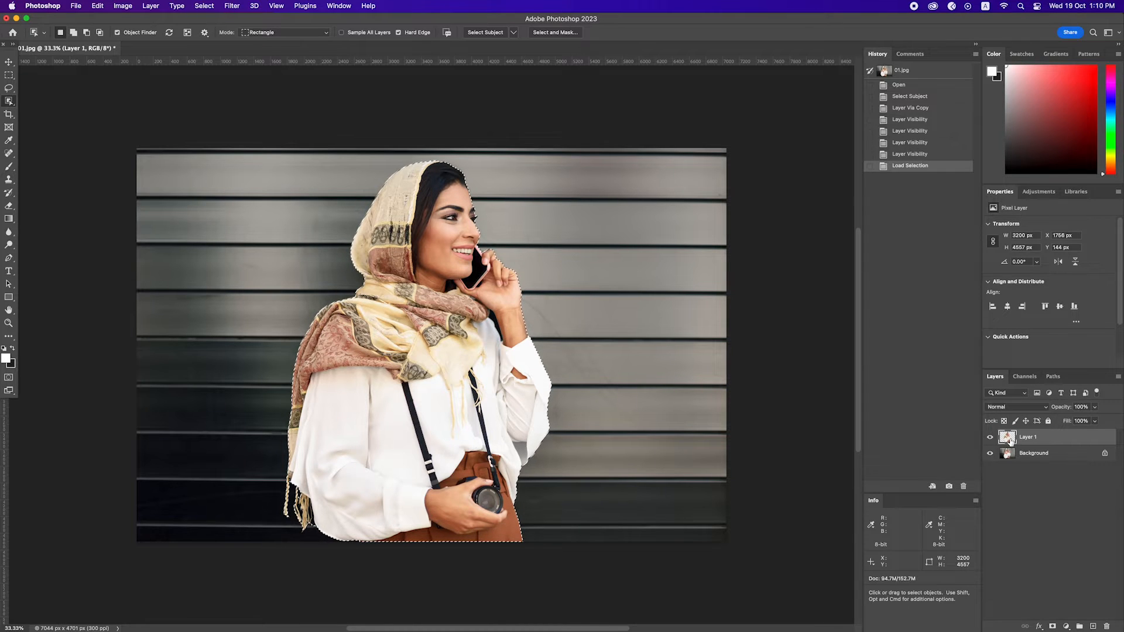
Hide Layer 1 and use Delete and Fill Selection on the Background layer to remove the selected woman.
click(1031, 454)
click(989, 438)
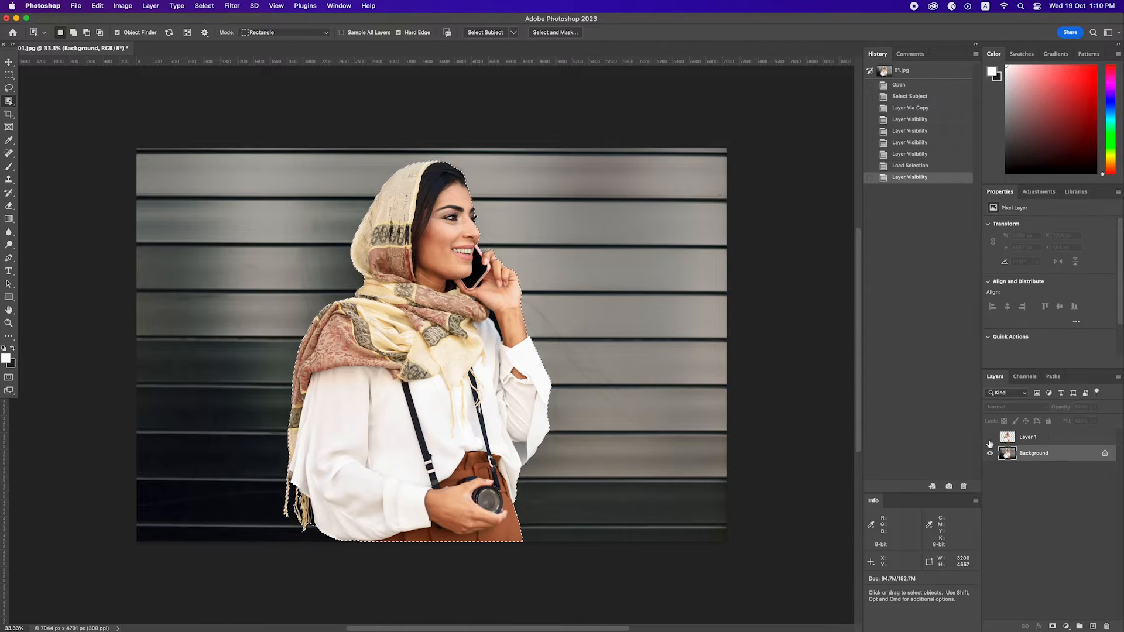
right_click(369, 368)
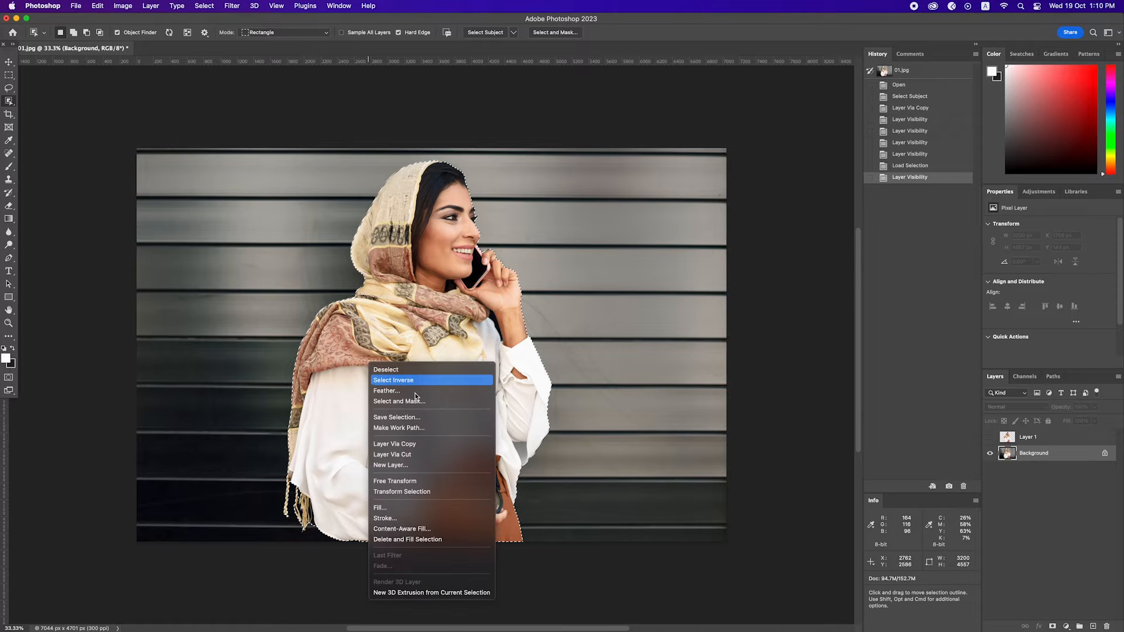
click(445, 540)
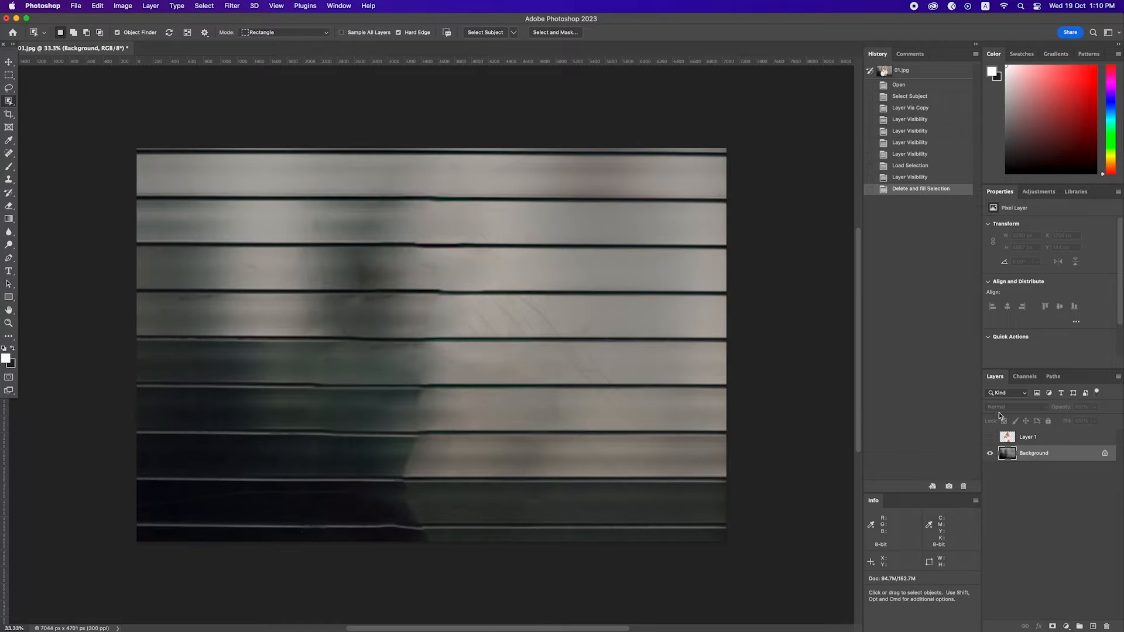
Show Layer 1 again over the filled background and switch to the Move tool.
click(990, 437)
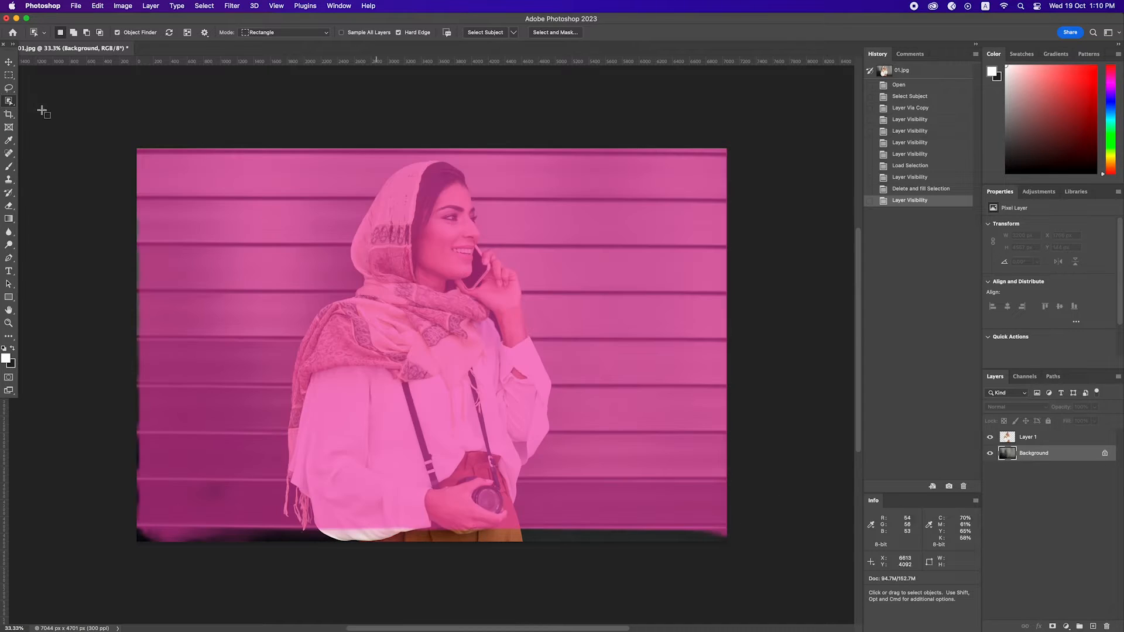
click(10, 62)
click(607, 145)
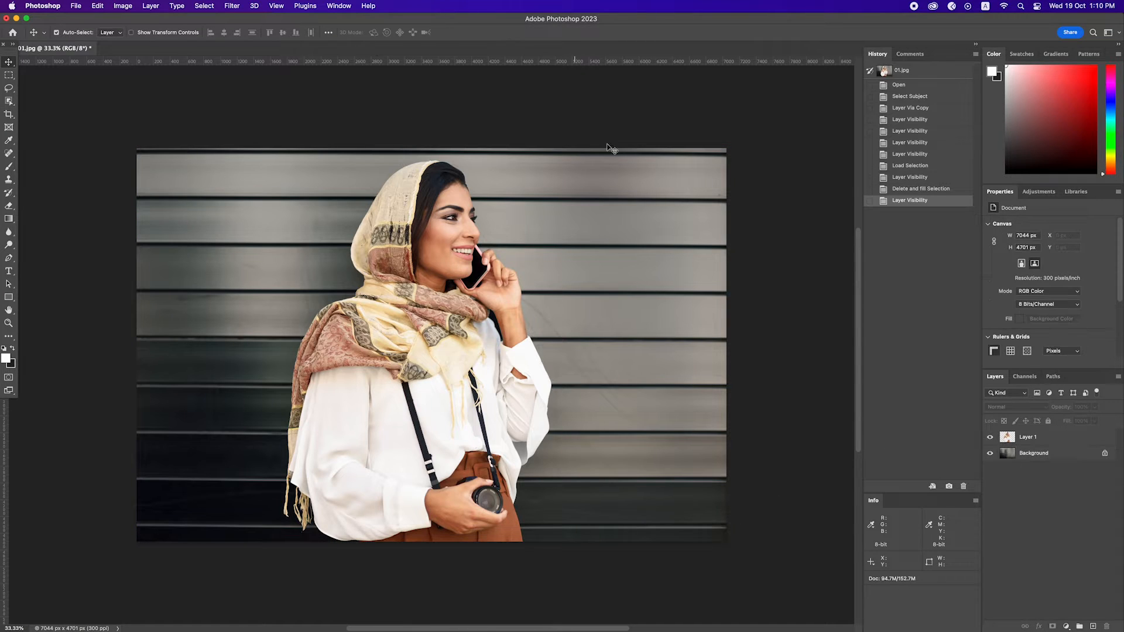
Apply a Gaussian Blur with a radius of about 65 pixels to the Background layer.
click(1042, 458)
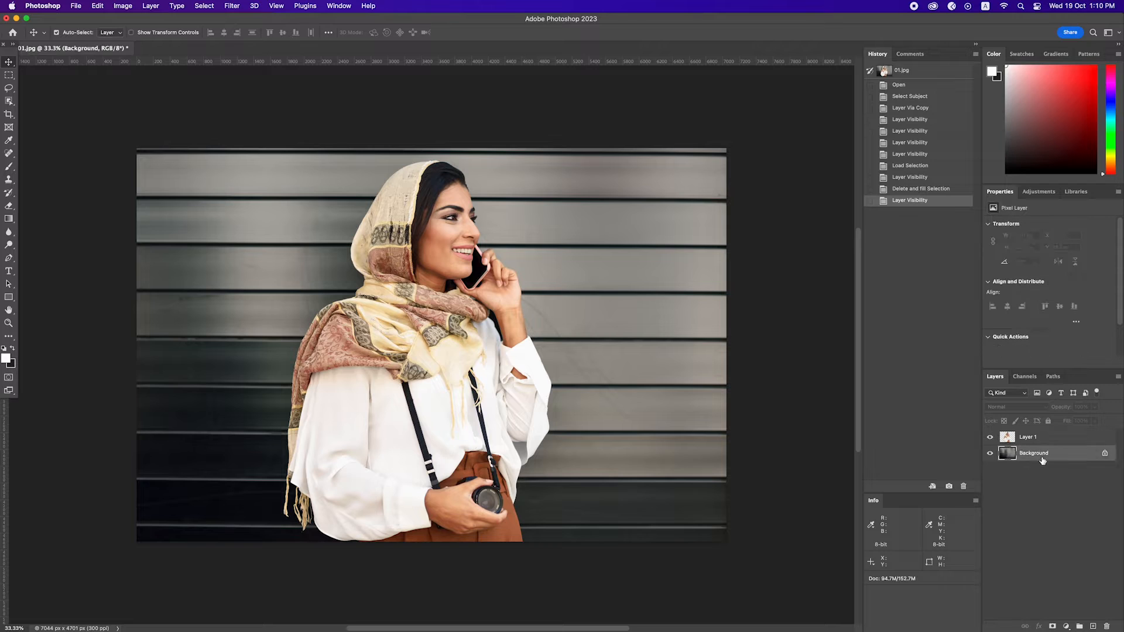
click(233, 6)
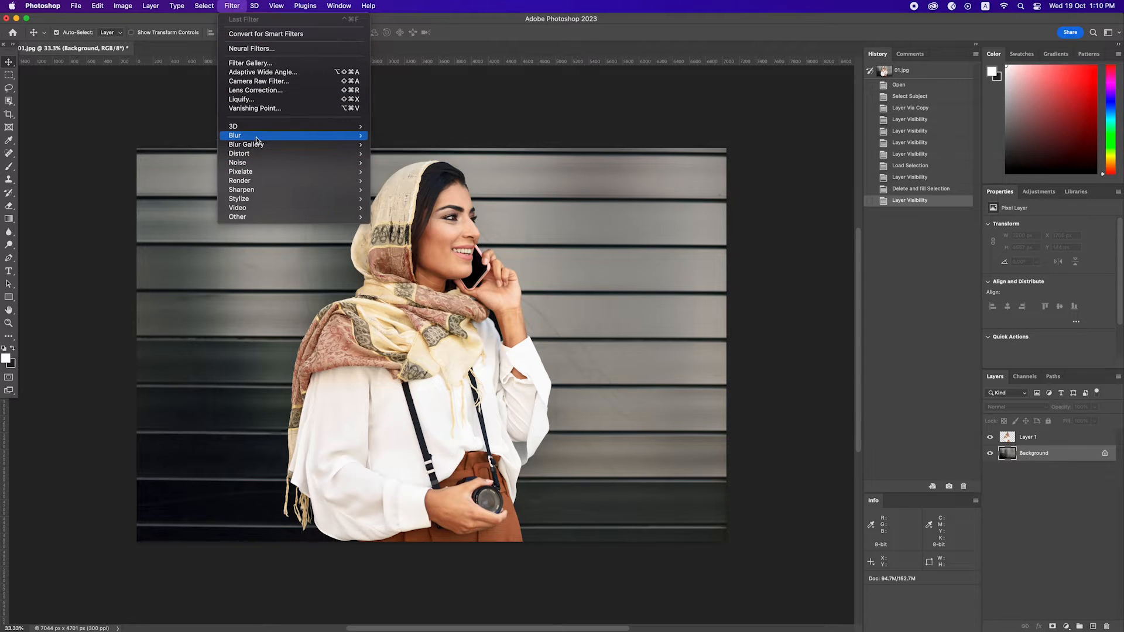
mouse_move(261, 136)
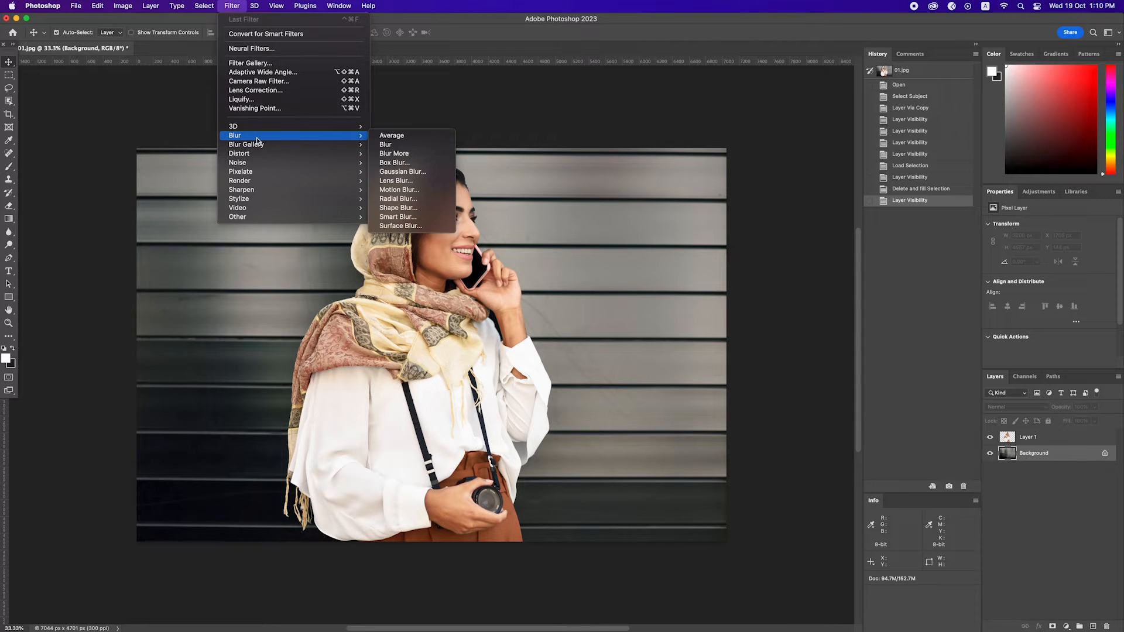
click(402, 172)
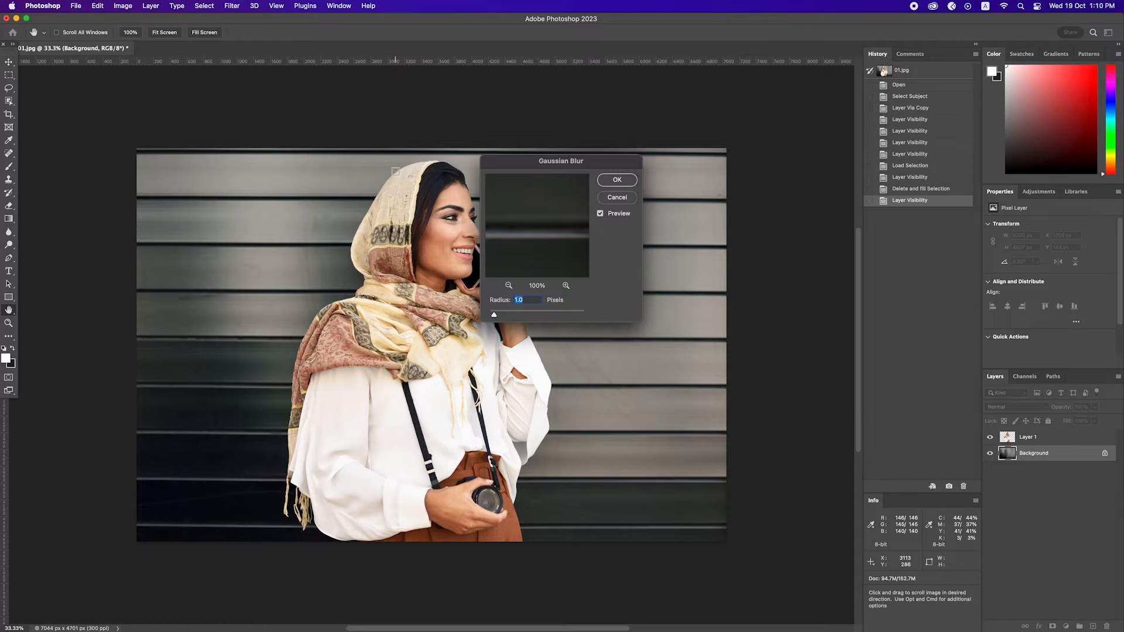
drag(495, 316, 544, 316)
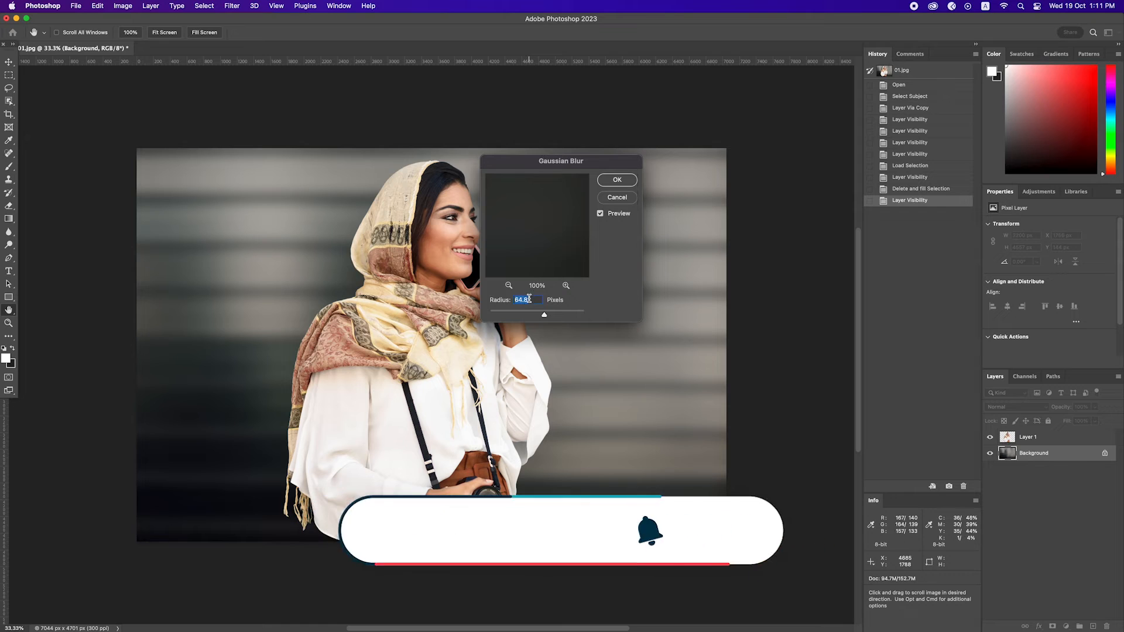
click(618, 180)
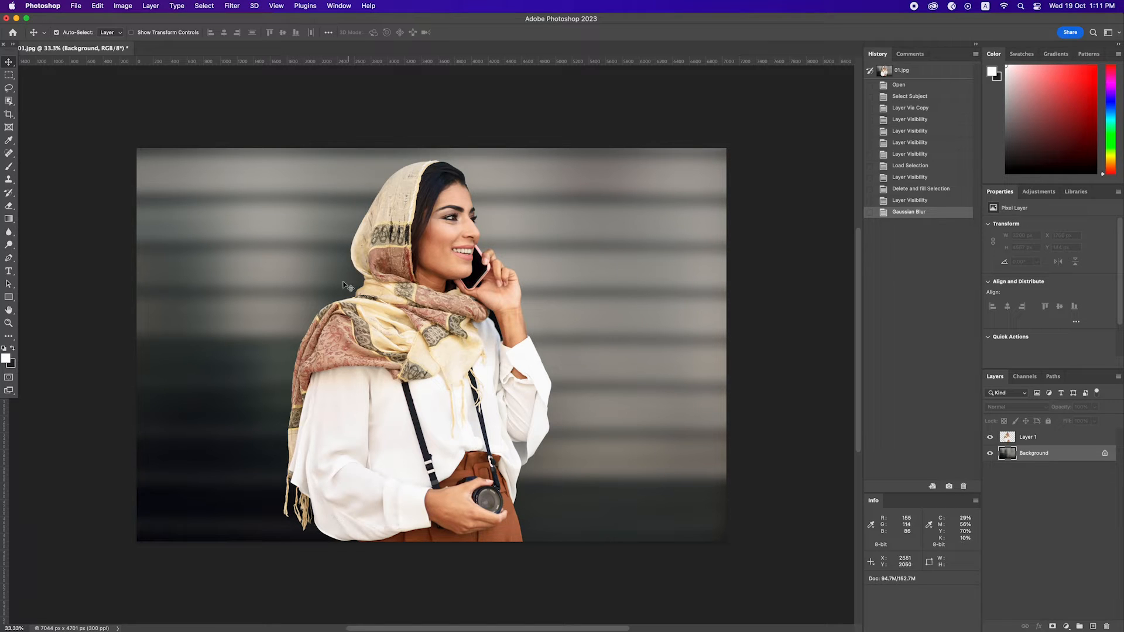
Open the old portrait photograph 02.jpg from the Tutorials folder.
click(534, 111)
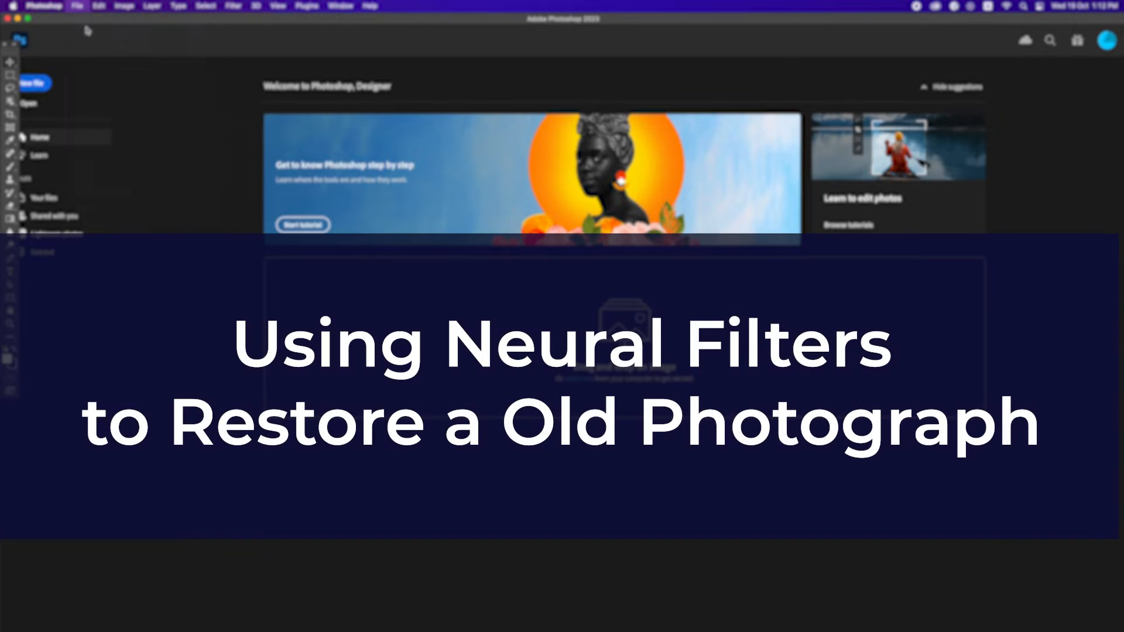
click(580, 88)
click(580, 101)
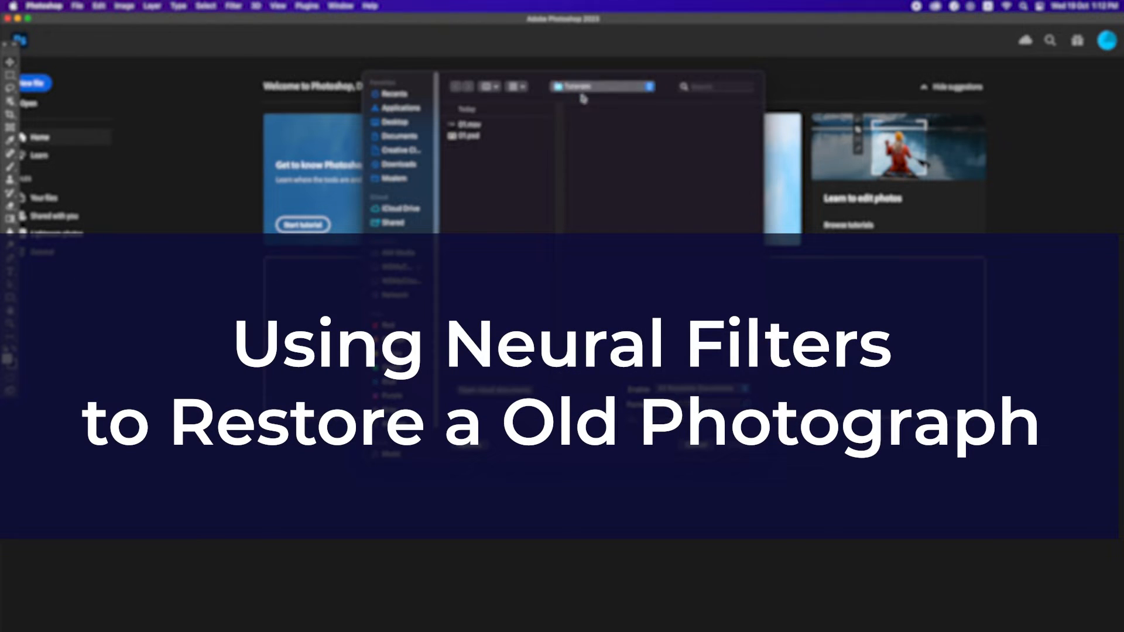
click(597, 138)
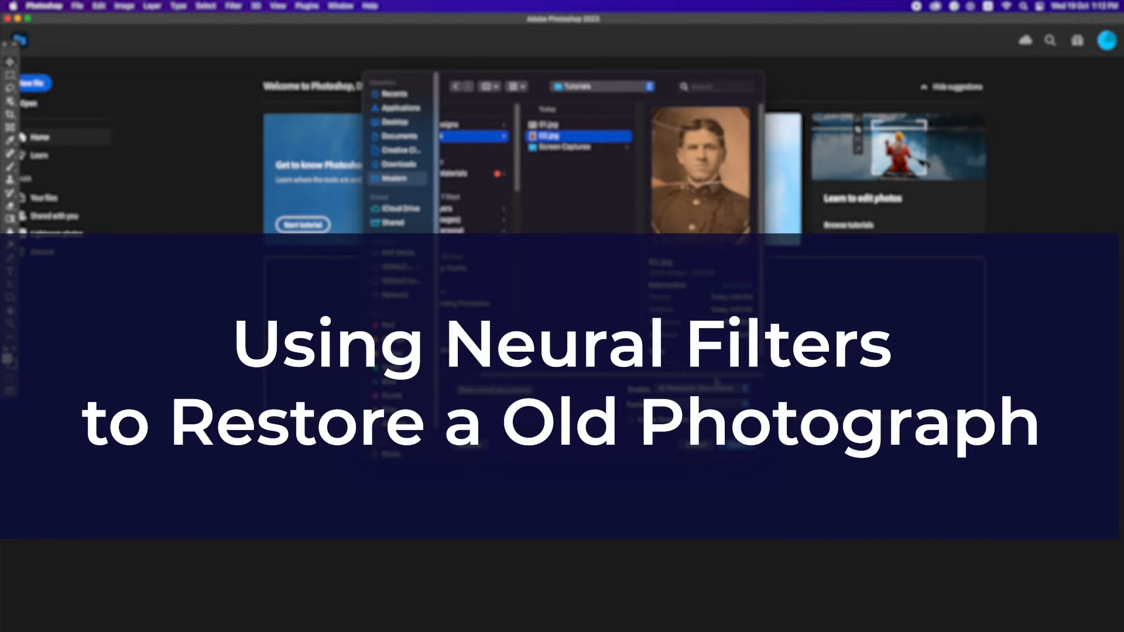
click(737, 446)
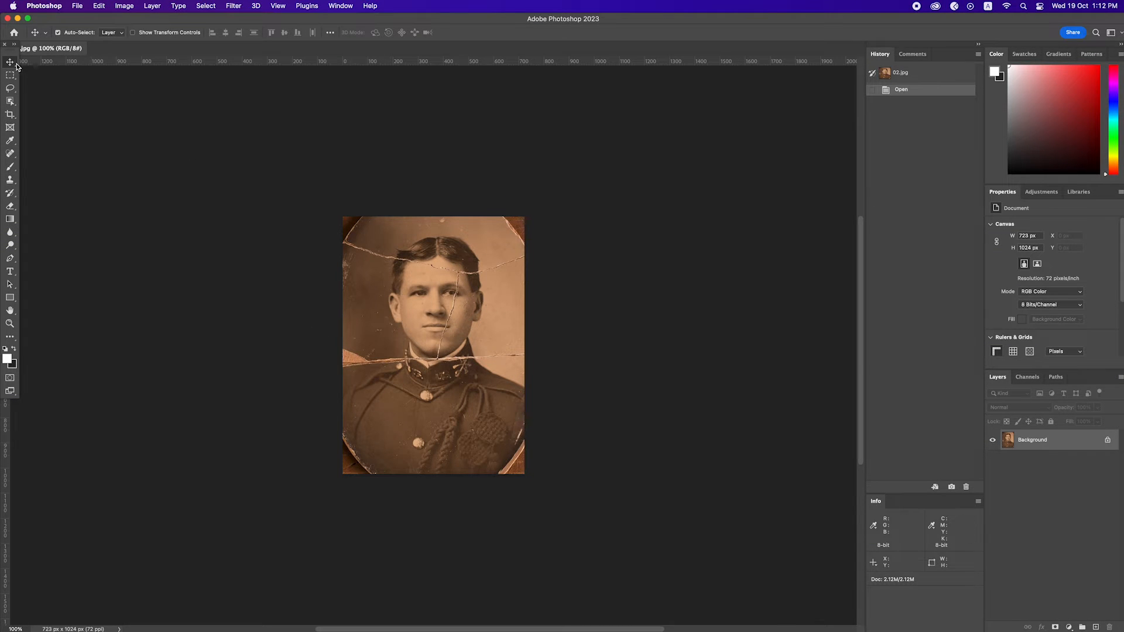
Duplicate the Background layer and open Neural Filters for the copy.
drag(1031, 444, 1095, 629)
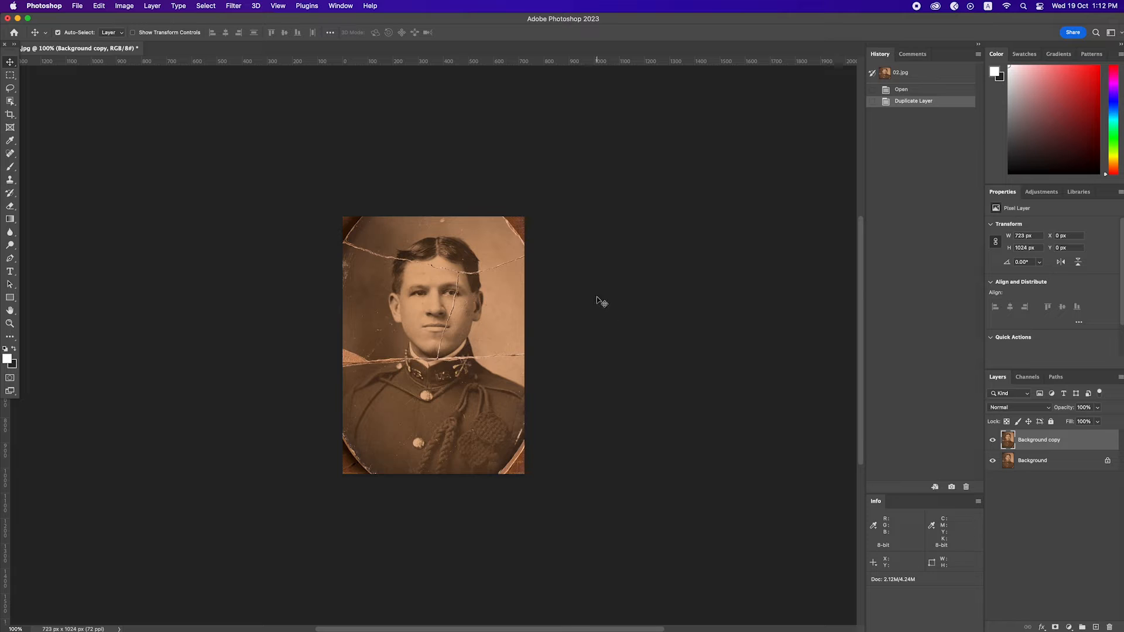
click(234, 6)
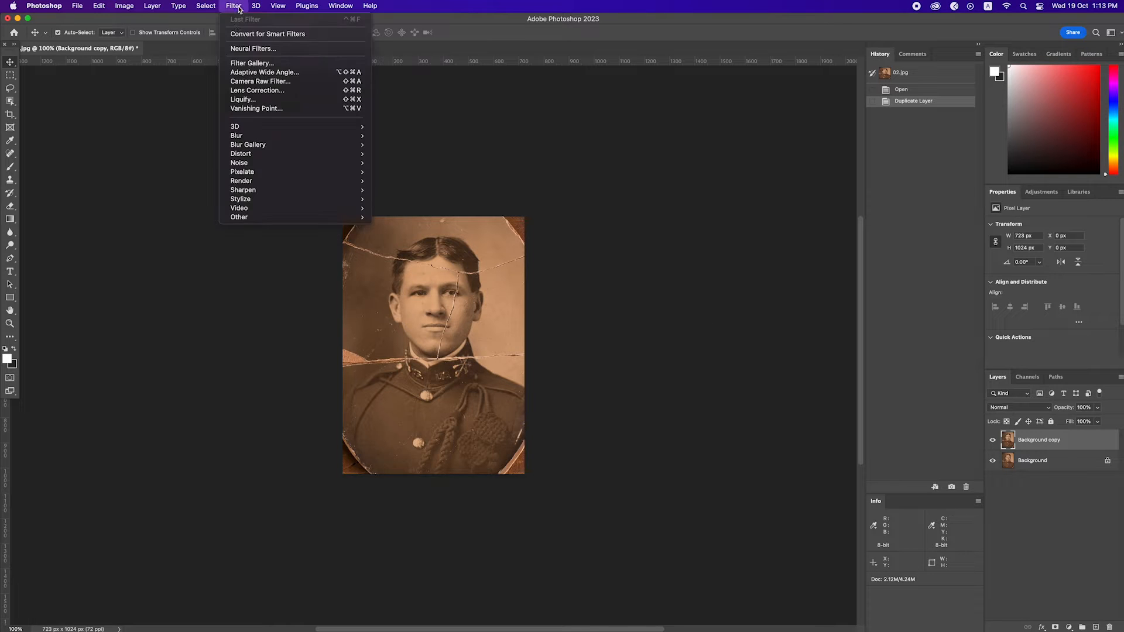
click(256, 50)
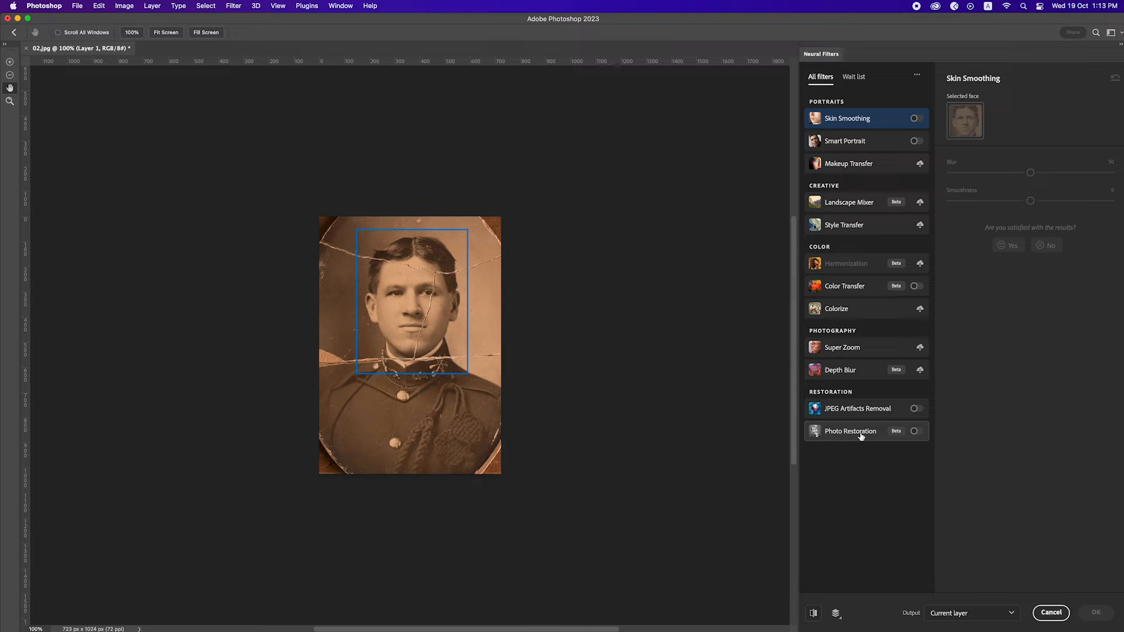
Enable the Photo Restoration filter with scratch reduction at 50 and photo enhancement at 60.
click(915, 431)
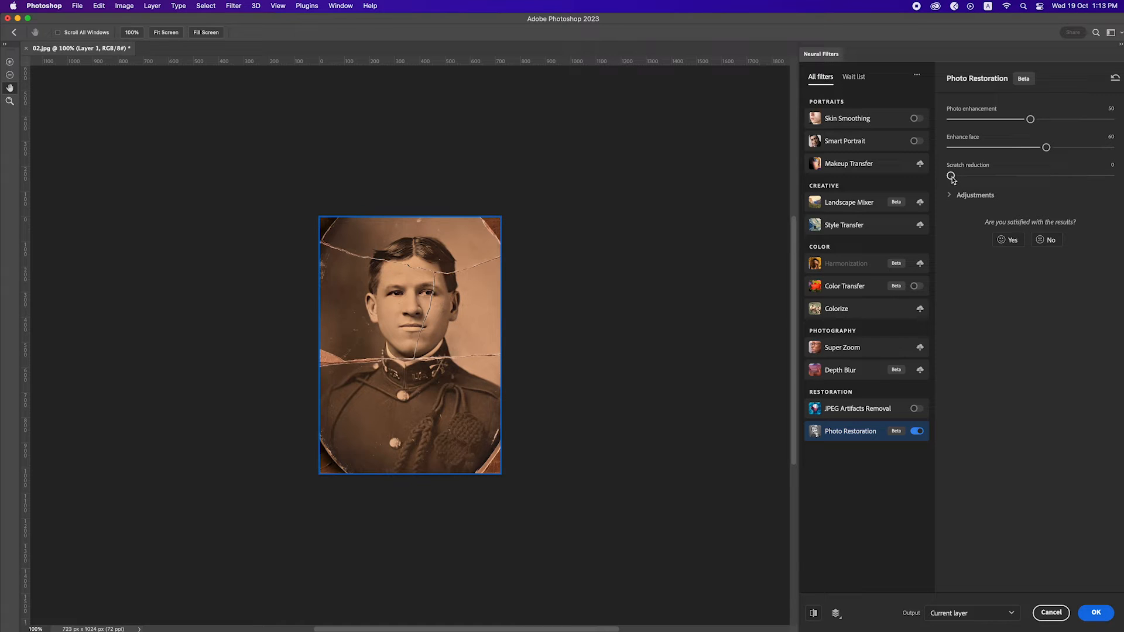
drag(951, 177, 1030, 176)
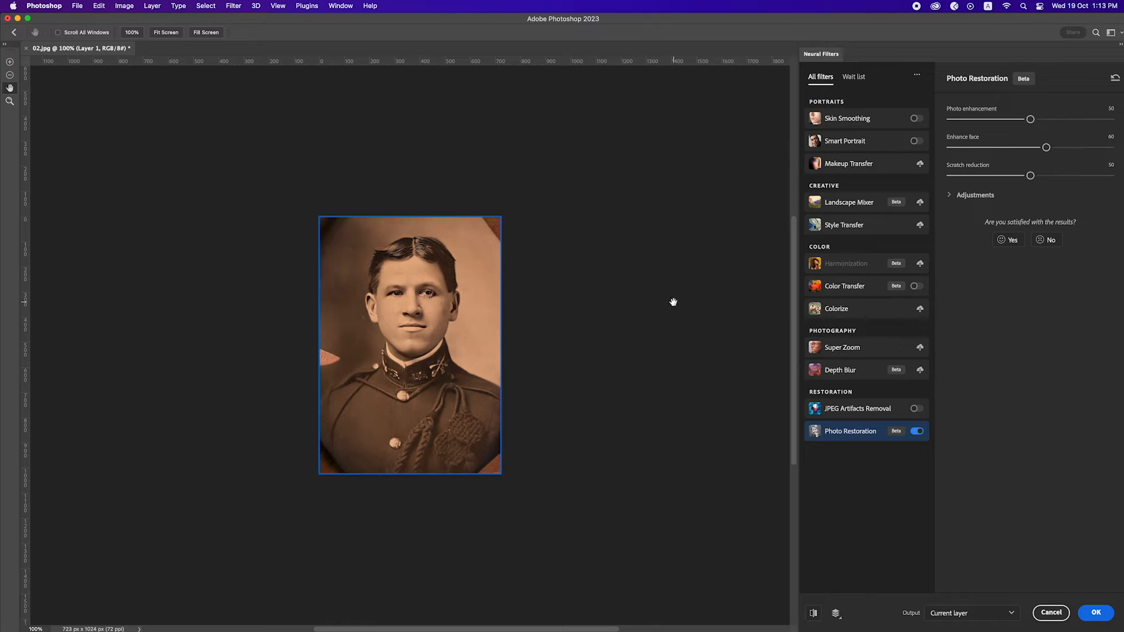
click(1033, 120)
drag(1030, 119, 1046, 119)
Set the restoration's noise reduction to 8 and halftone artifacts reduction to 5, and apply the filter to the current layer.
click(973, 195)
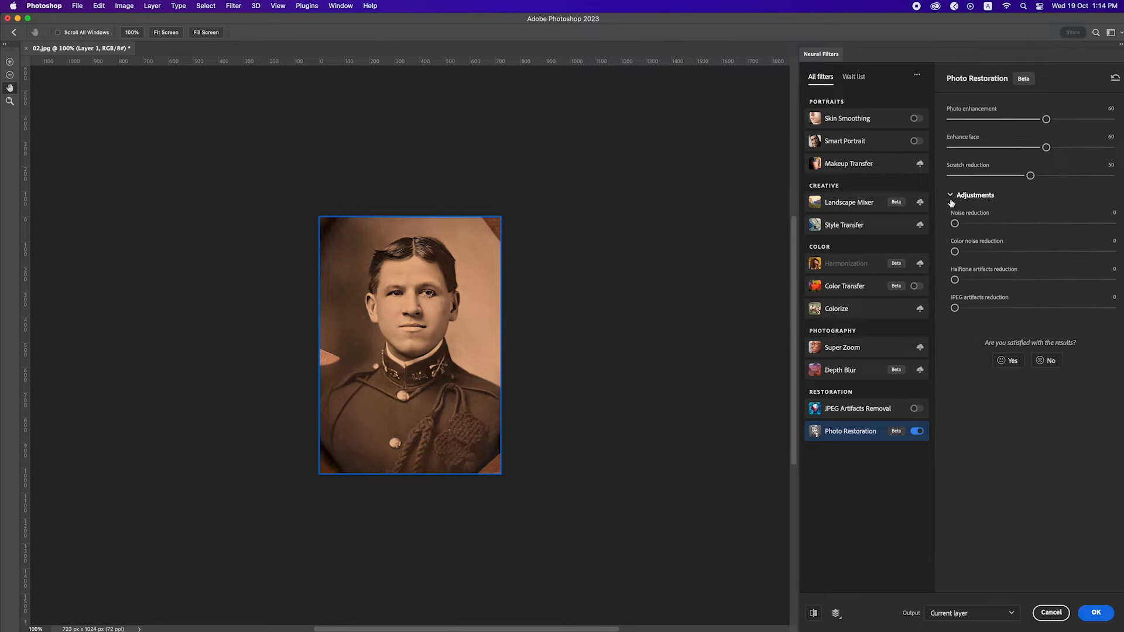
drag(956, 224, 967, 224)
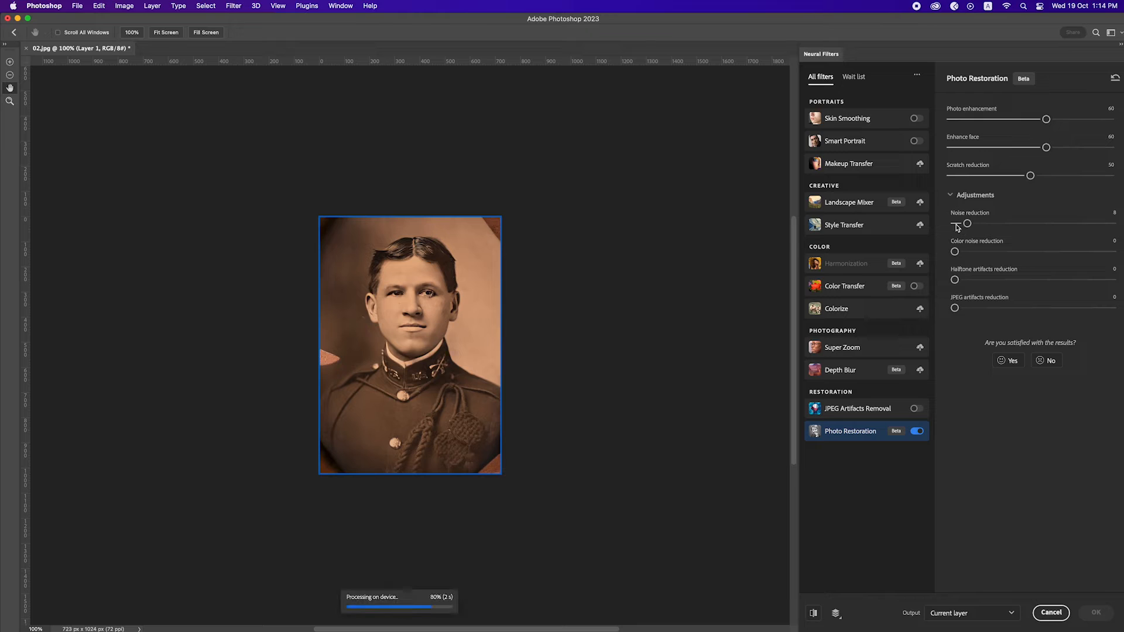
drag(955, 280, 963, 280)
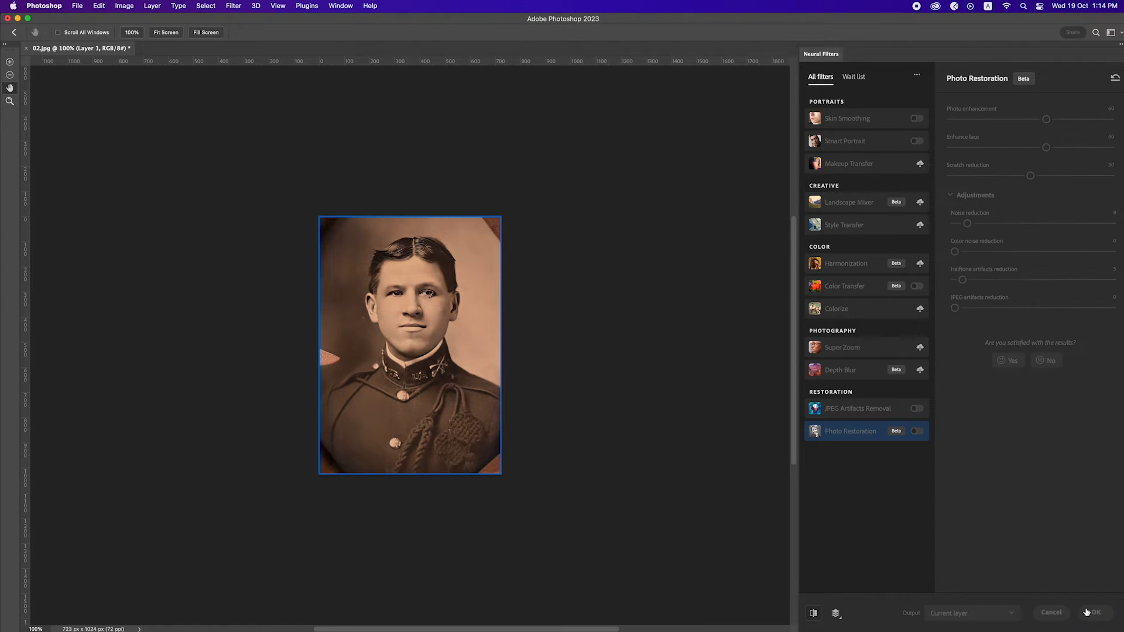
click(1095, 613)
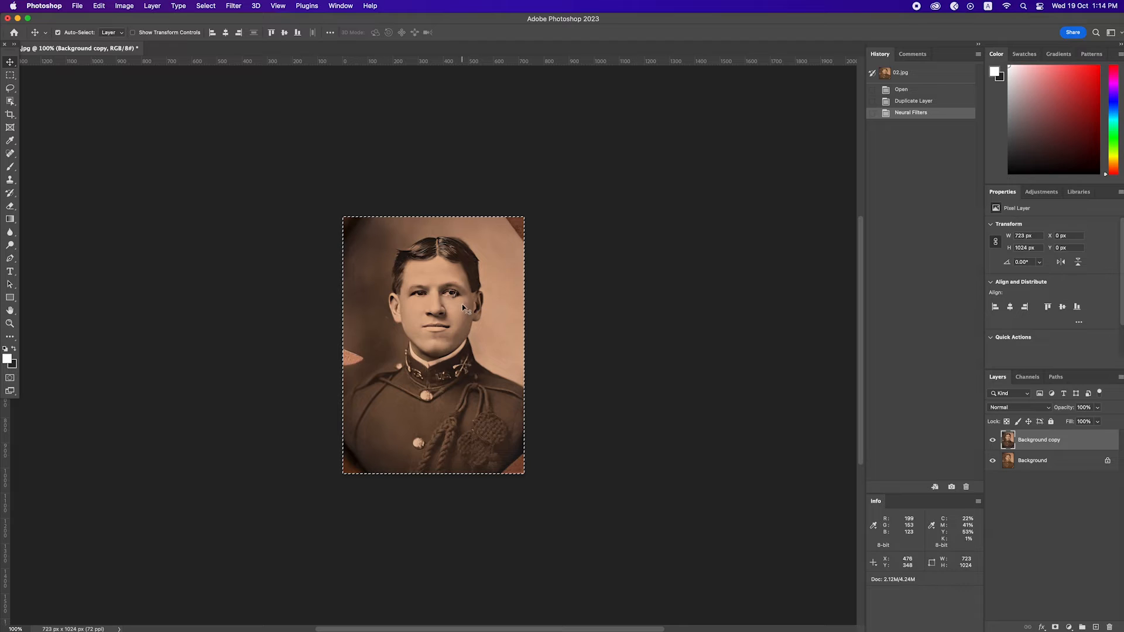
Toggle the Background copy layer's visibility to compare the restored portrait with the original.
click(993, 444)
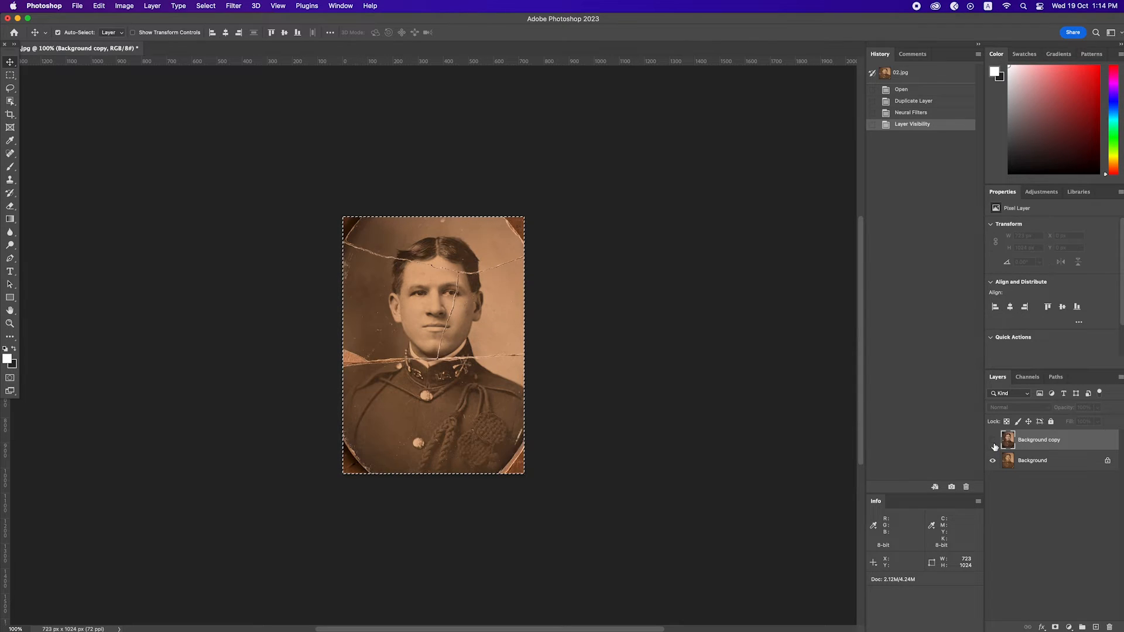
click(994, 446)
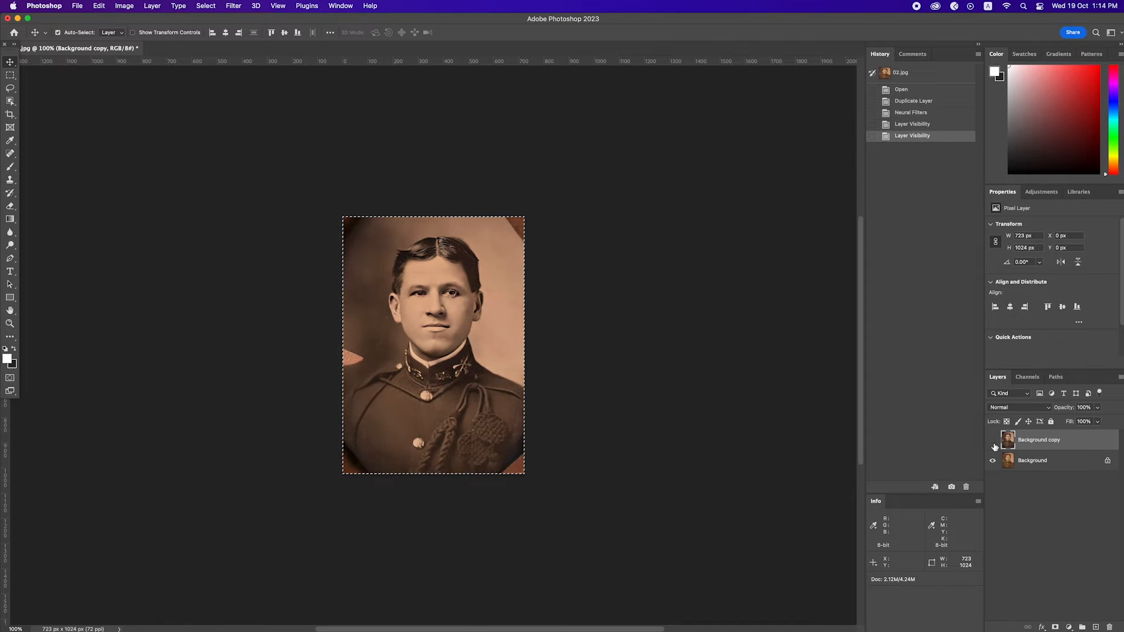
click(995, 446)
click(994, 447)
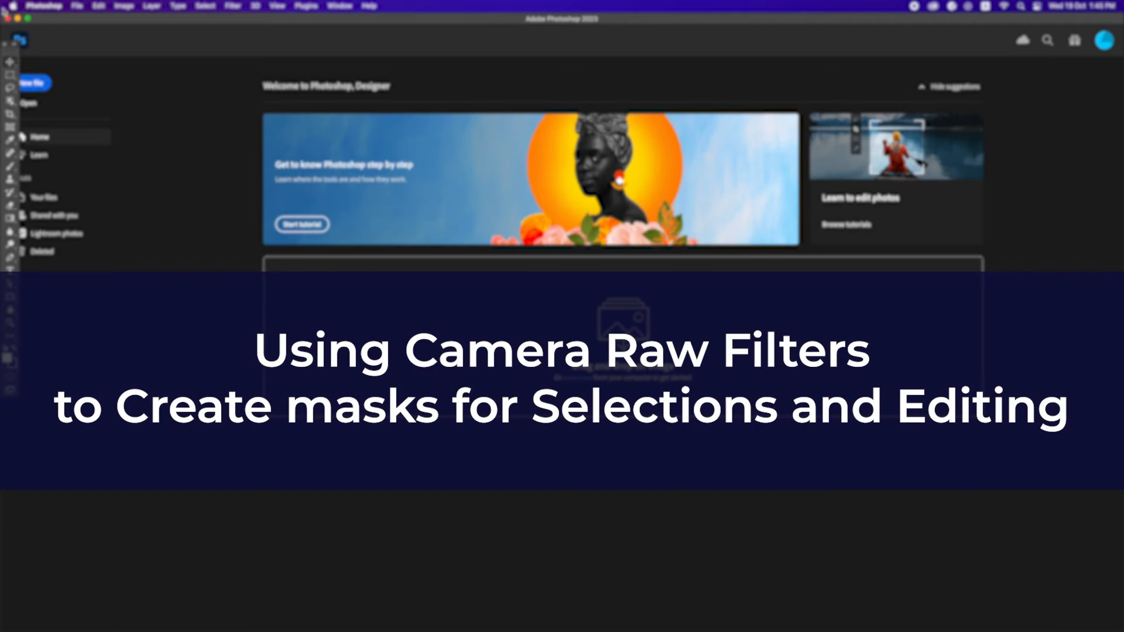
Open the family photo 03.jpg from the Tutorials folder.
click(83, 9)
click(83, 29)
click(394, 177)
click(477, 136)
click(615, 146)
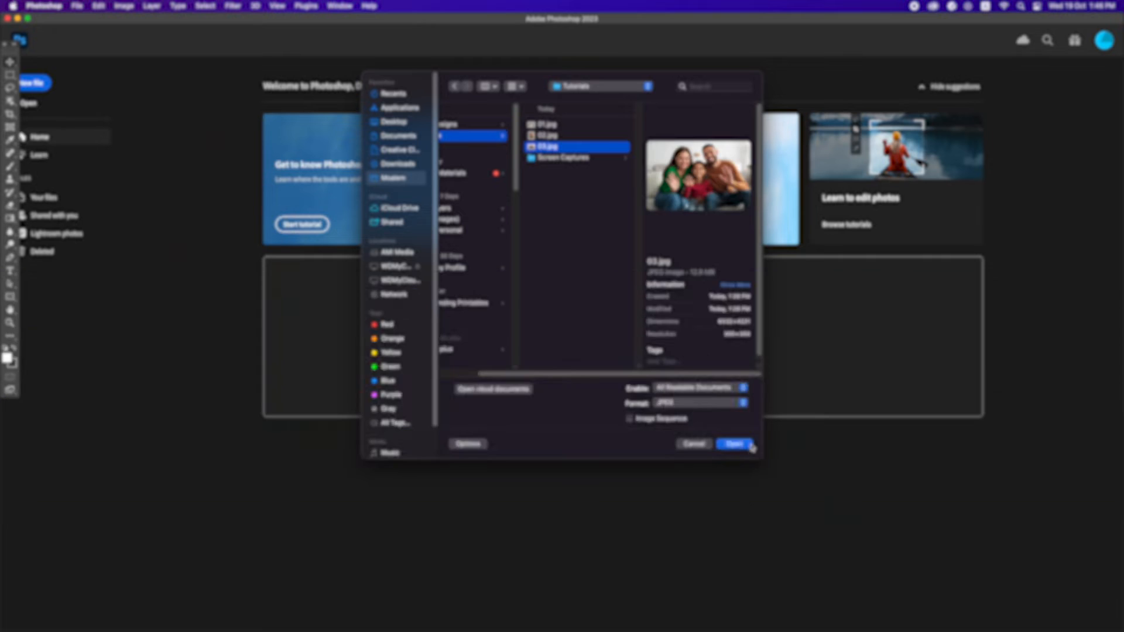
click(743, 445)
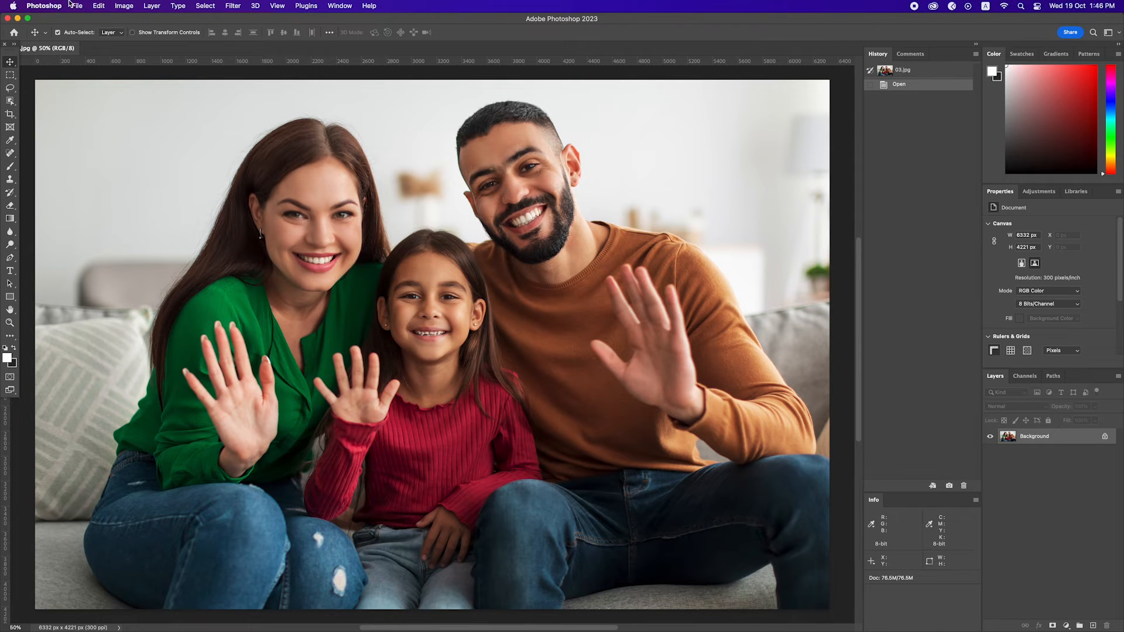
Open the photo in the Camera Raw filter and create one mask covering the entire bodies of Person 1 and Person 3.
click(229, 5)
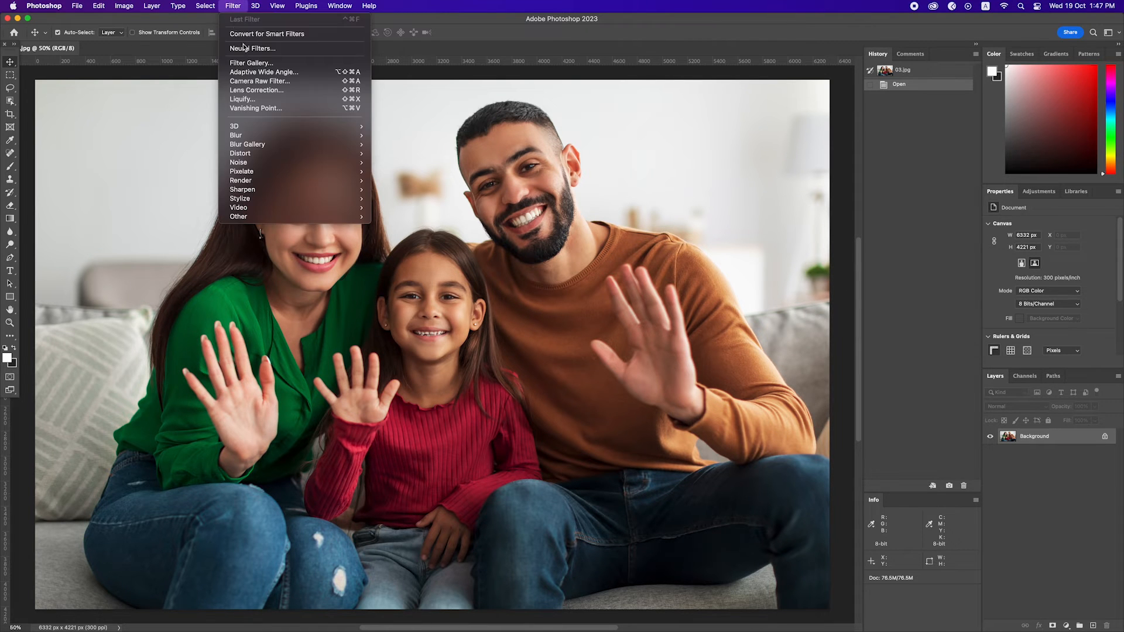
click(254, 83)
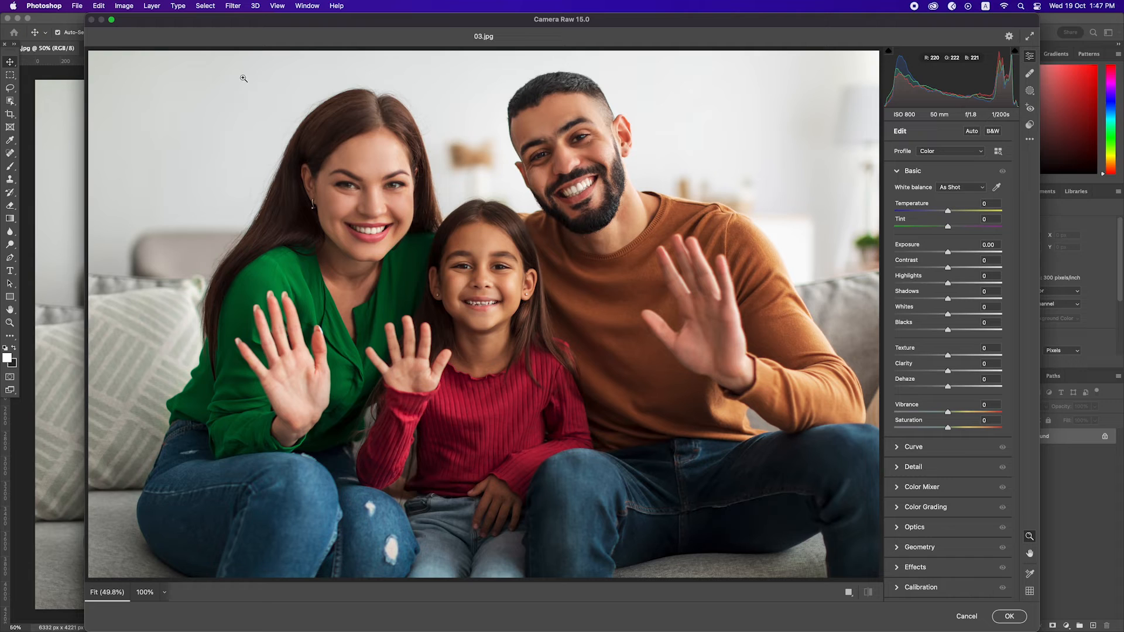
click(1030, 91)
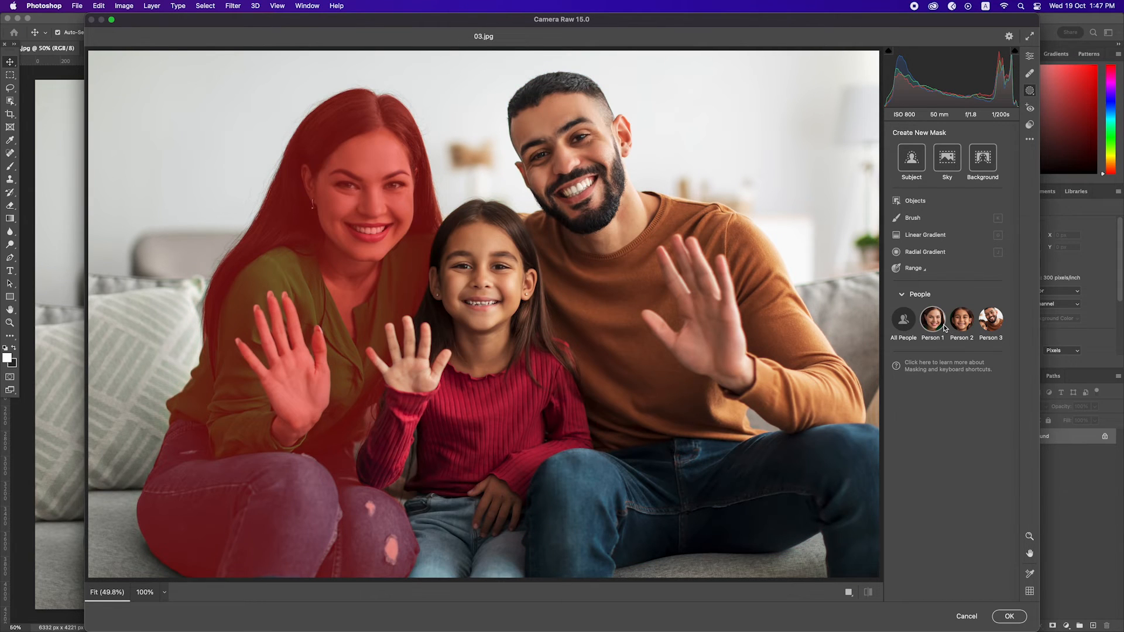
click(932, 320)
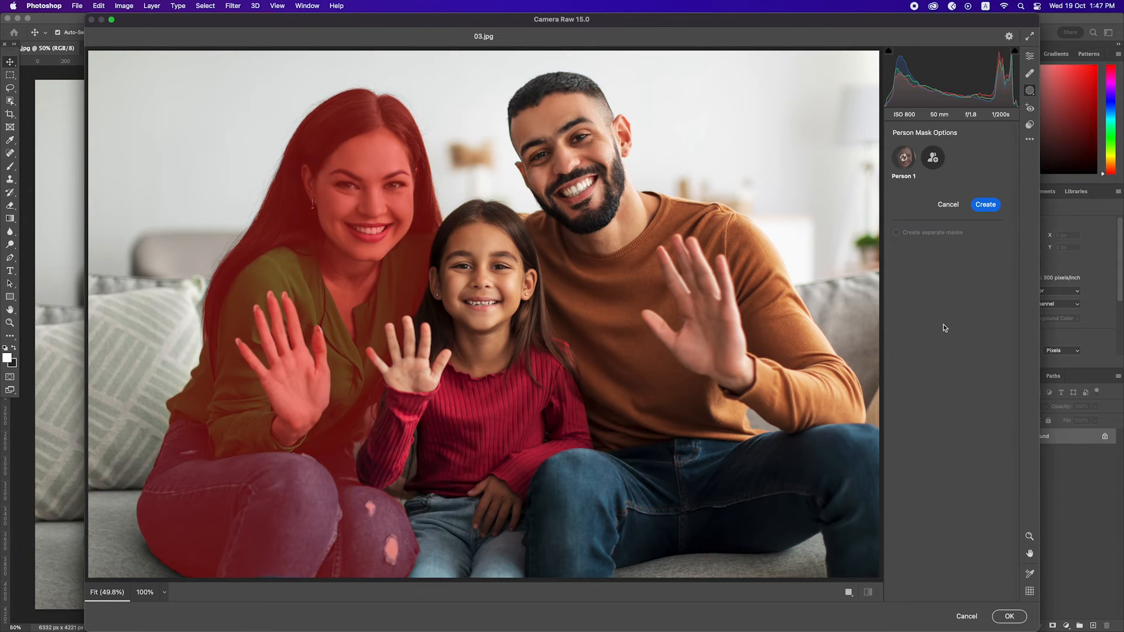
click(934, 158)
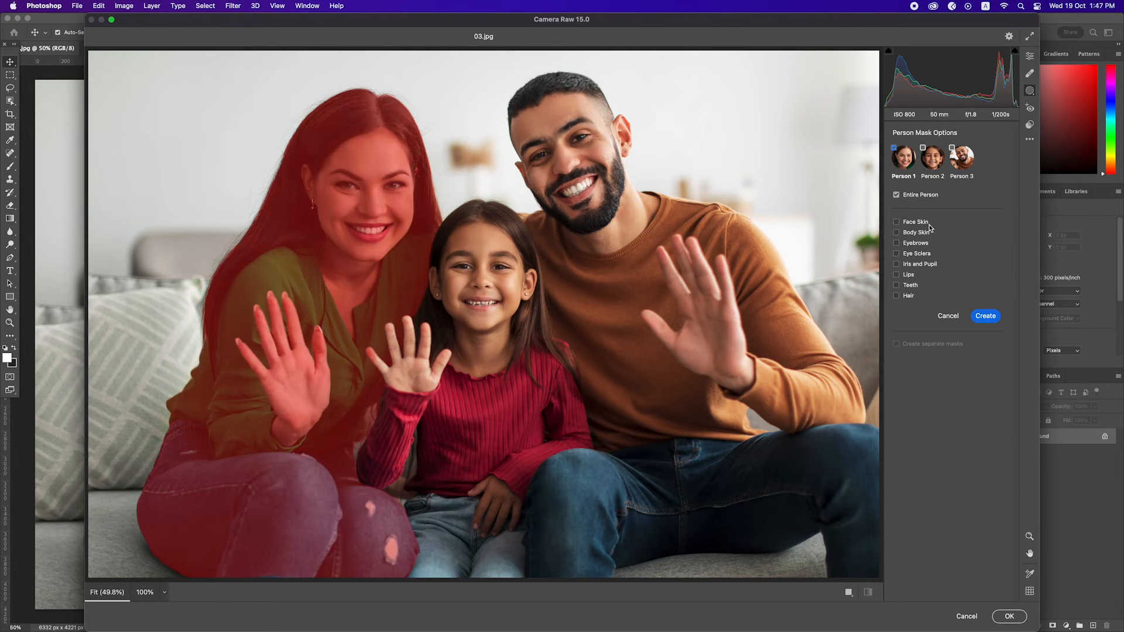
click(968, 163)
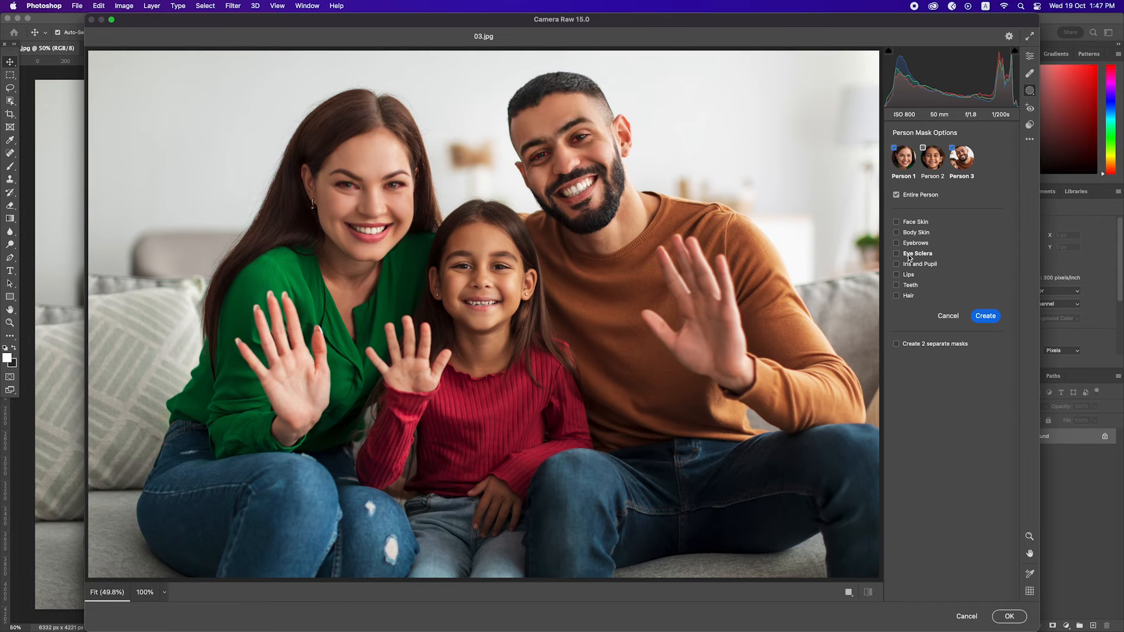
click(994, 319)
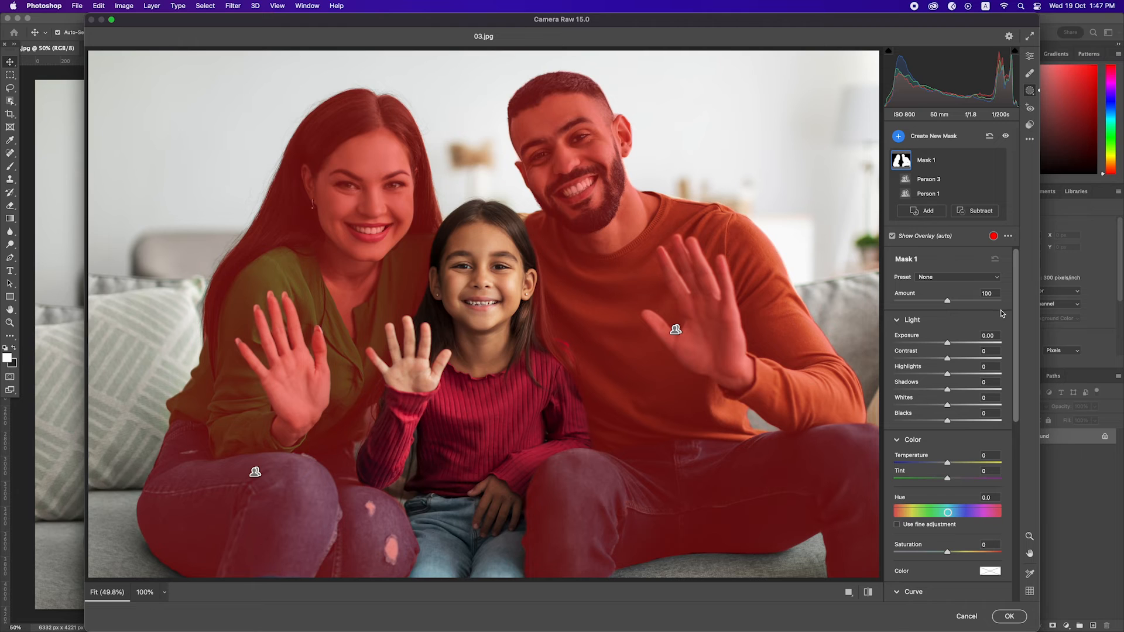
Set the people mask's temperature to +12, saturation to +6, whites to +3 and blacks to -6, and apply the filter.
drag(947, 463, 954, 462)
drag(947, 552, 949, 553)
mouse_move(948, 421)
mouse_down()
mouse_move(959, 405)
mouse_move(949, 405)
mouse_up()
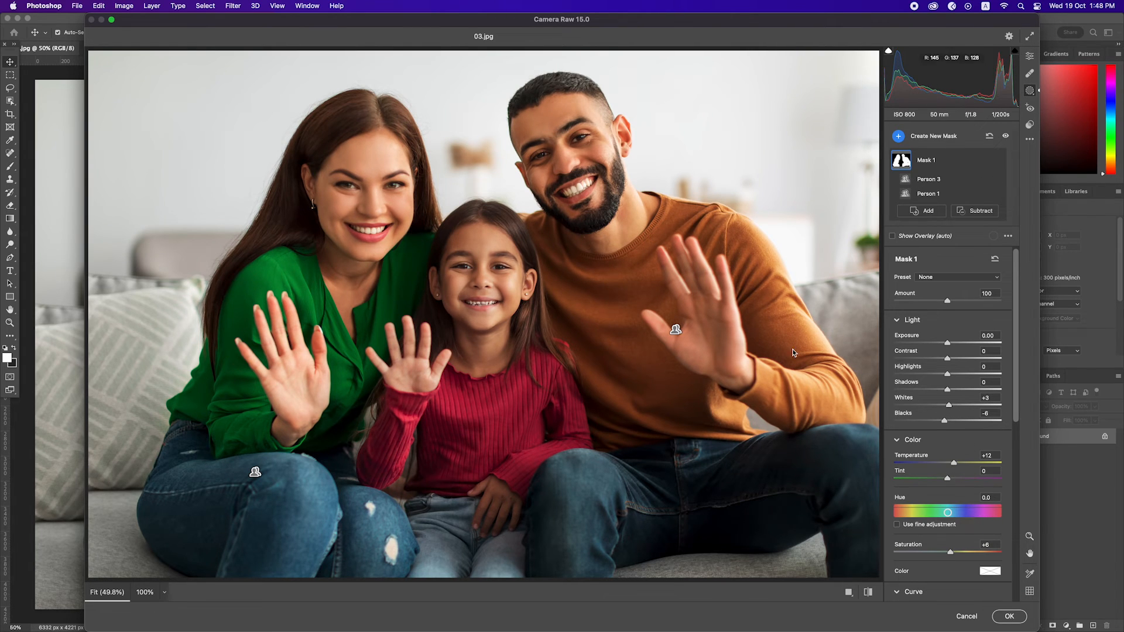
click(1009, 616)
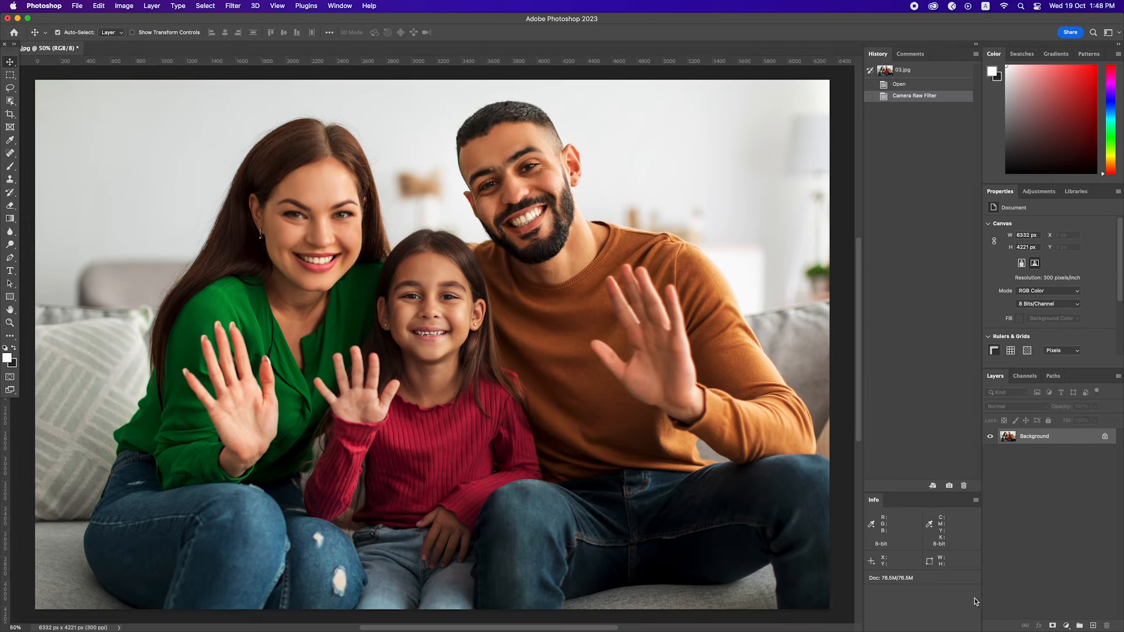
Reopen the photo in the Camera Raw filter and create a mask of the background.
click(233, 6)
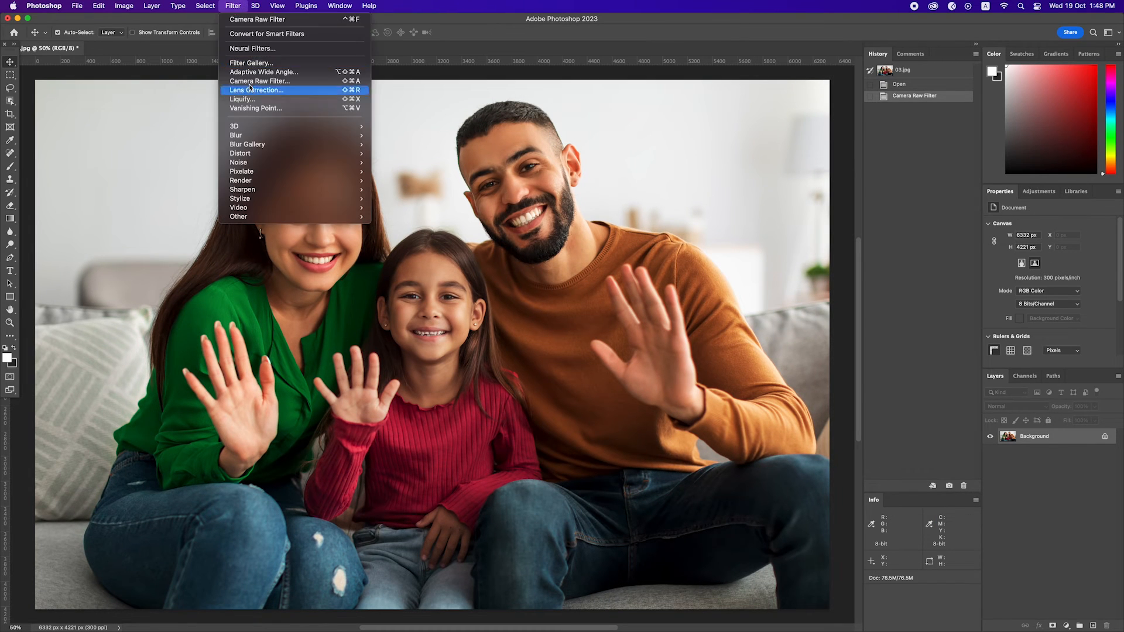
click(237, 82)
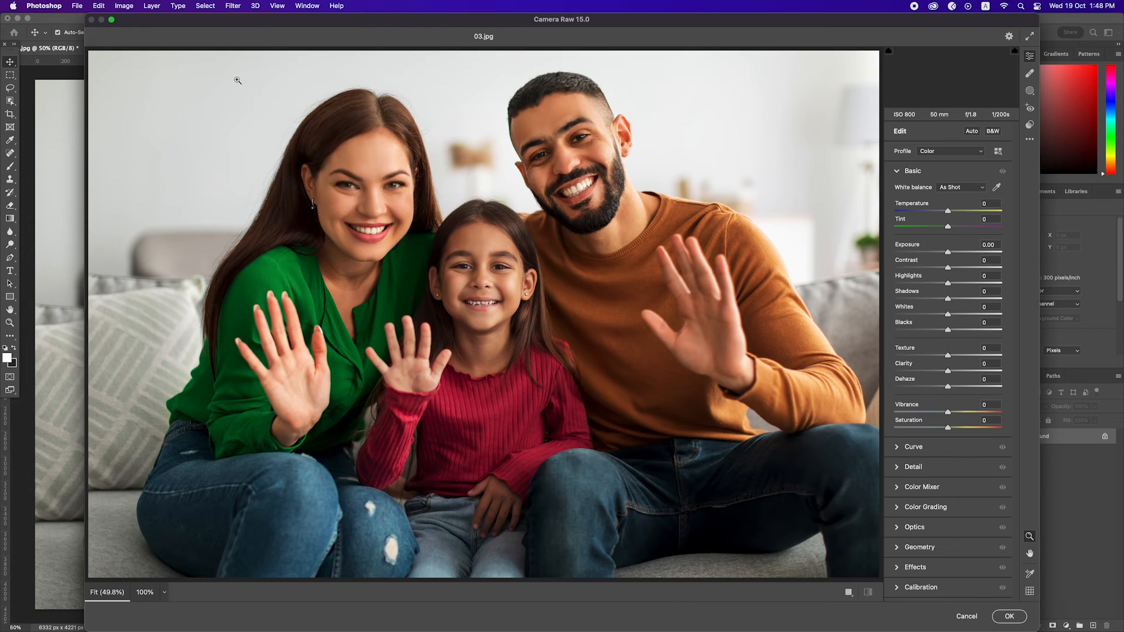
click(1030, 90)
click(982, 157)
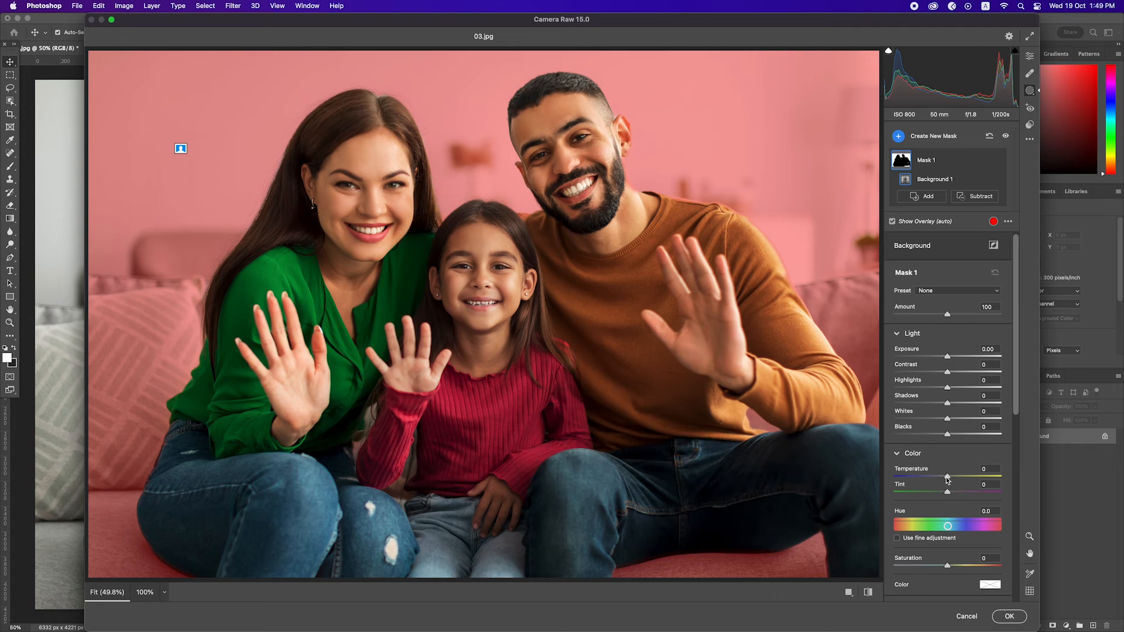
Set the background mask's tint to +100 and temperature to -3, and subtract the sky selection from the mask.
drag(947, 492, 1017, 494)
mouse_move(947, 476)
mouse_down()
mouse_move(933, 477)
mouse_move(945, 477)
mouse_up()
click(990, 203)
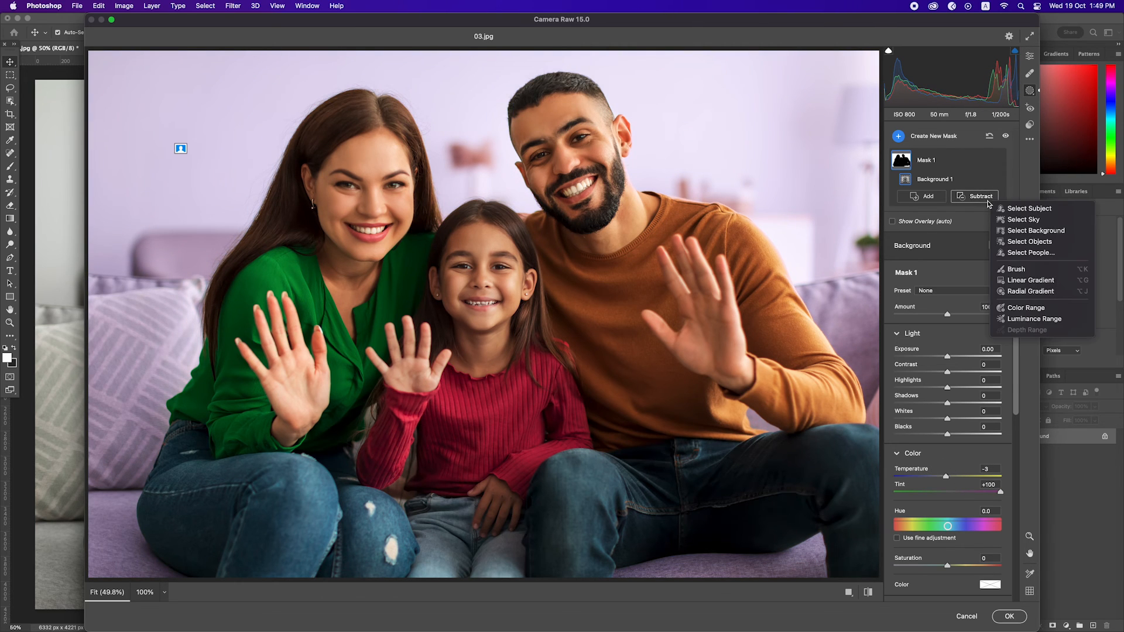
click(1069, 222)
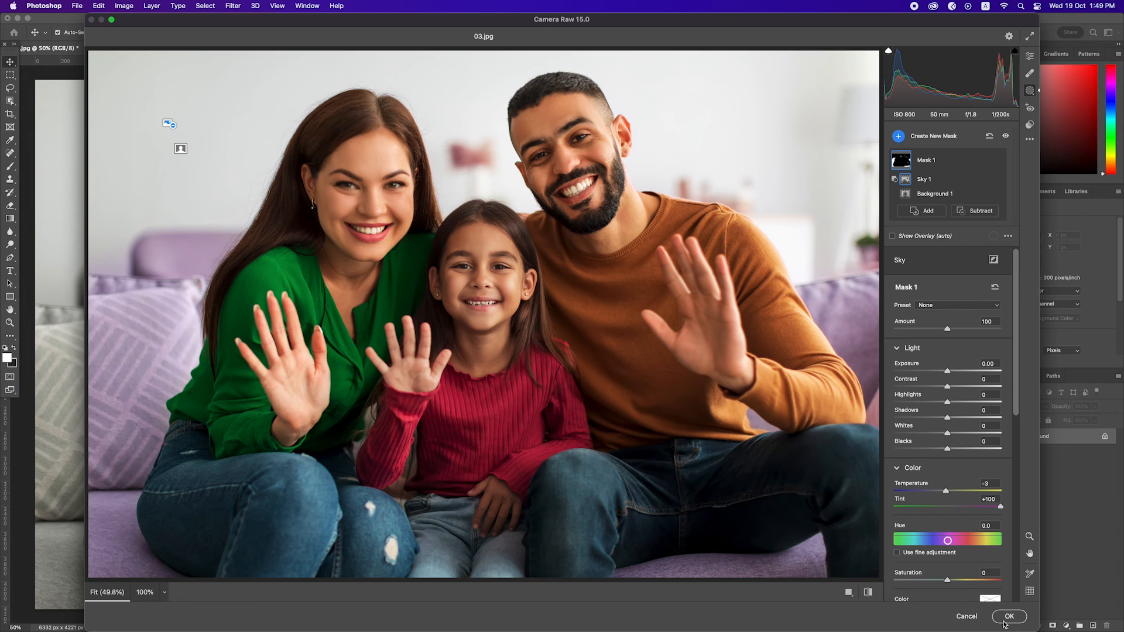
Set the background mask's saturation to +100 and temperature to -4, and apply the Camera Raw filter.
click(926, 194)
drag(947, 579, 1011, 579)
mouse_move(969, 486)
mouse_down()
mouse_move(979, 486)
mouse_move(933, 486)
mouse_move(947, 488)
mouse_up()
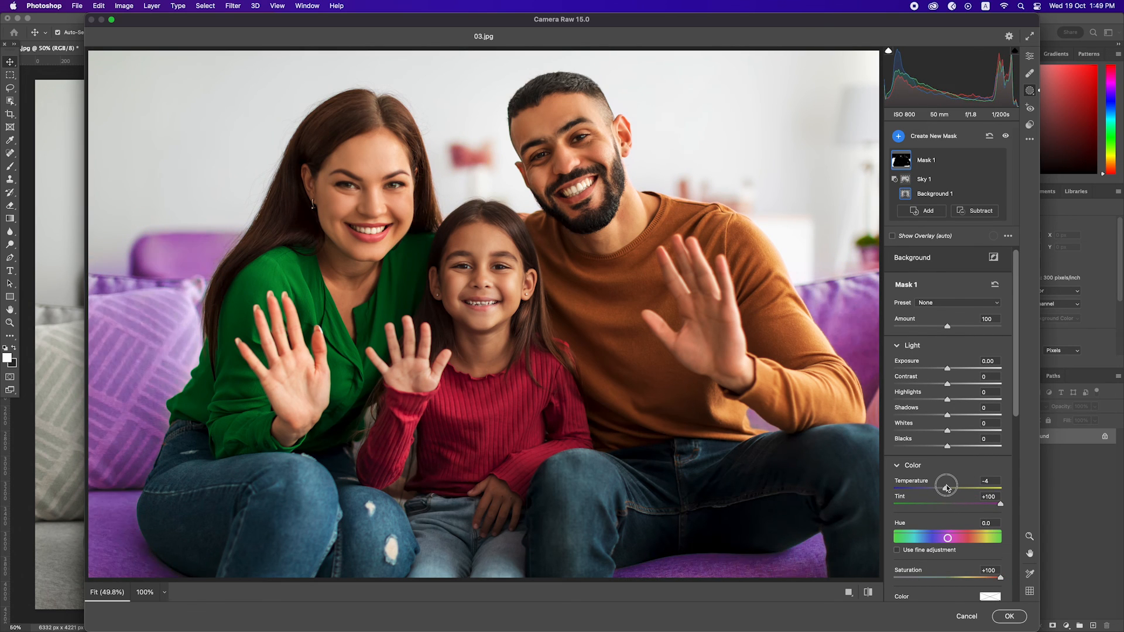
click(1008, 616)
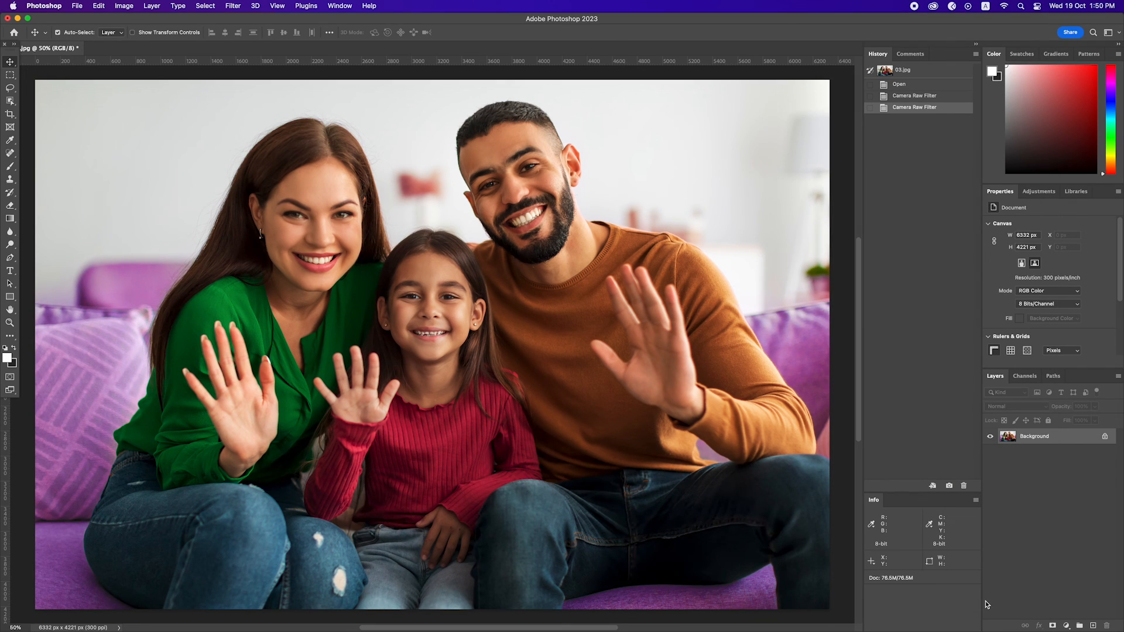